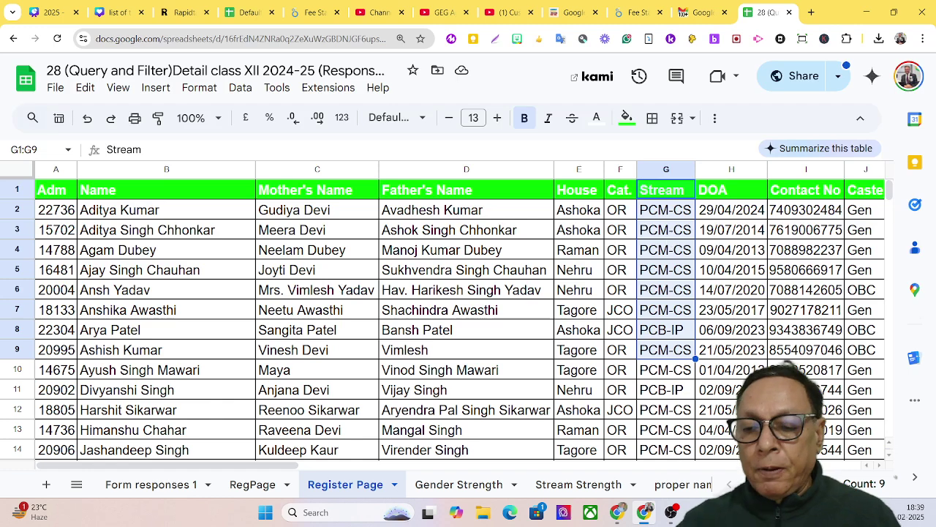
- On the Demo sheet, enter the header Counts in cell B1 beside the Stream header
left_click(750, 484)
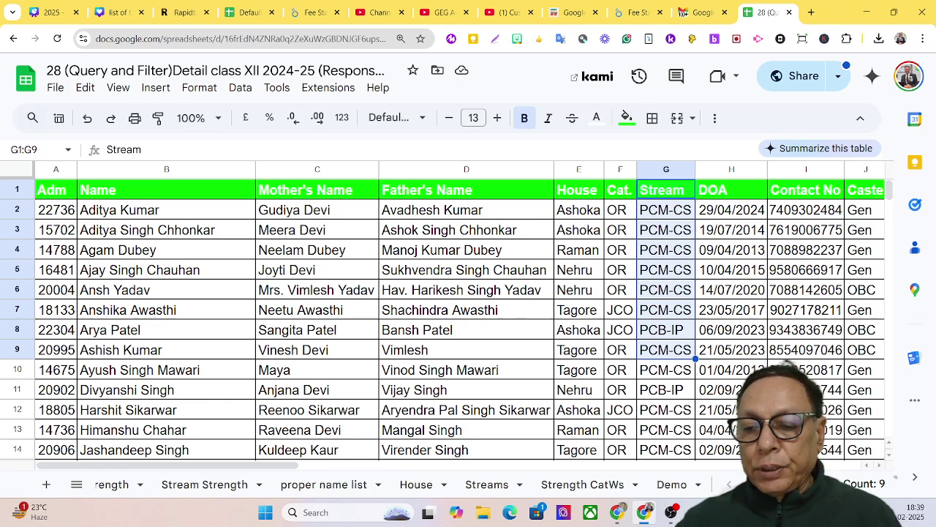
left_click(678, 486)
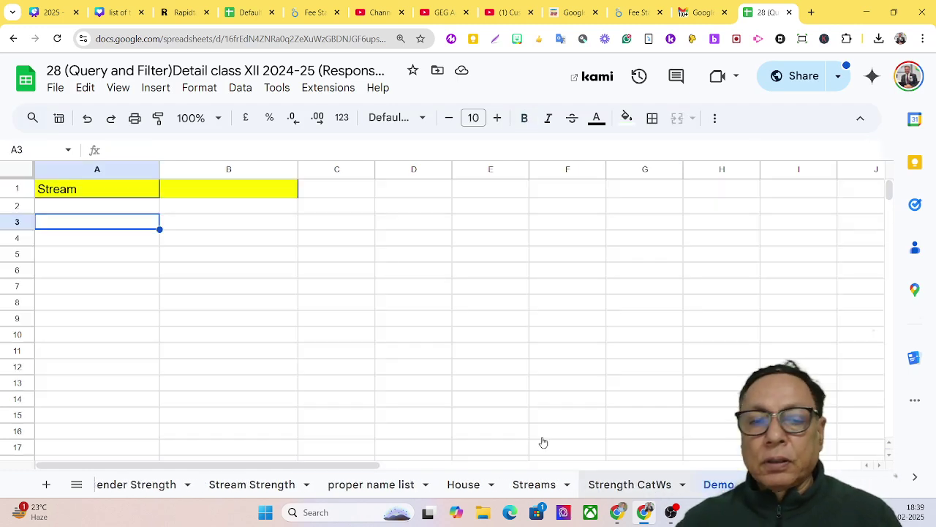
left_click(103, 211)
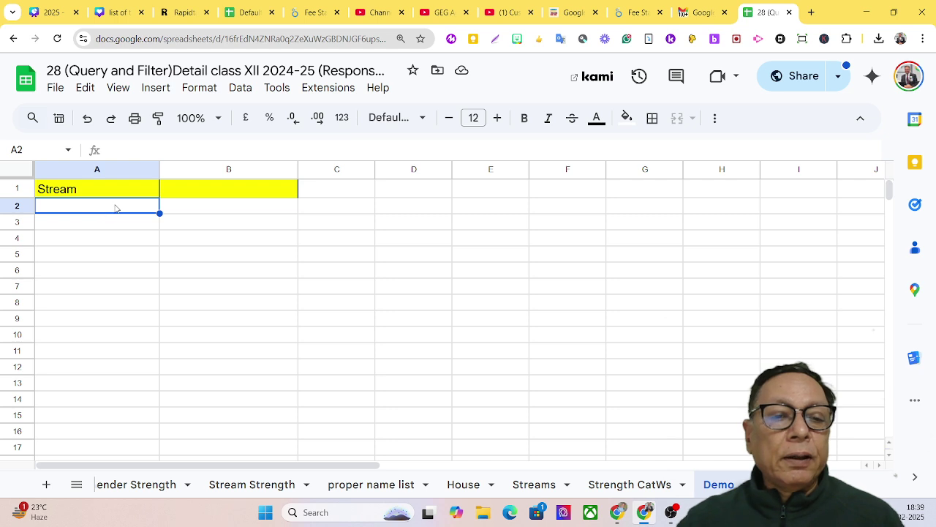
left_click(218, 195)
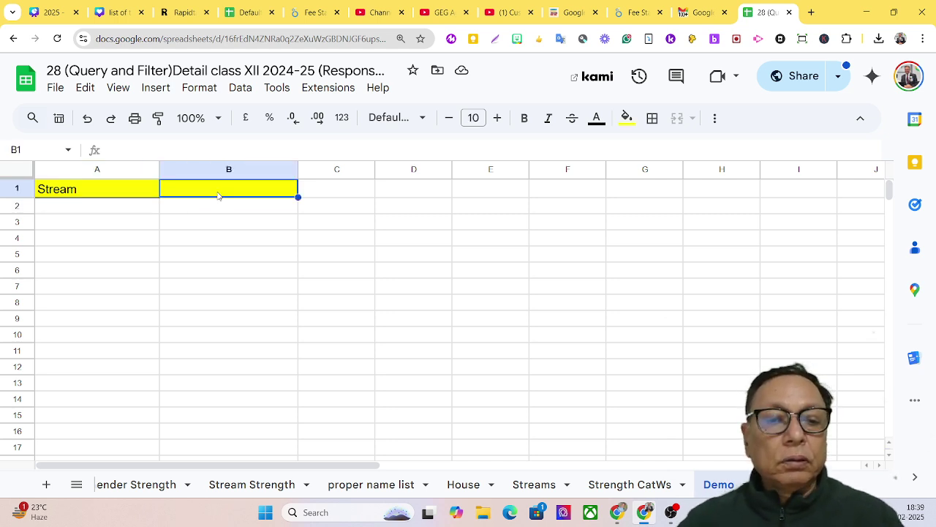
type("Counts")
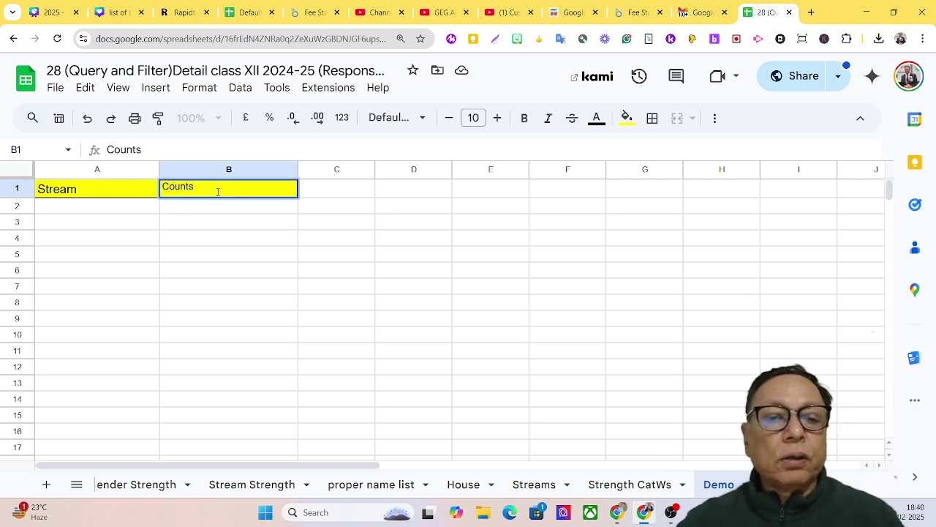
- Start a QUERY formula in Demo cell A2 with the Register Page range A3:K41 as its data
left_click(79, 211)
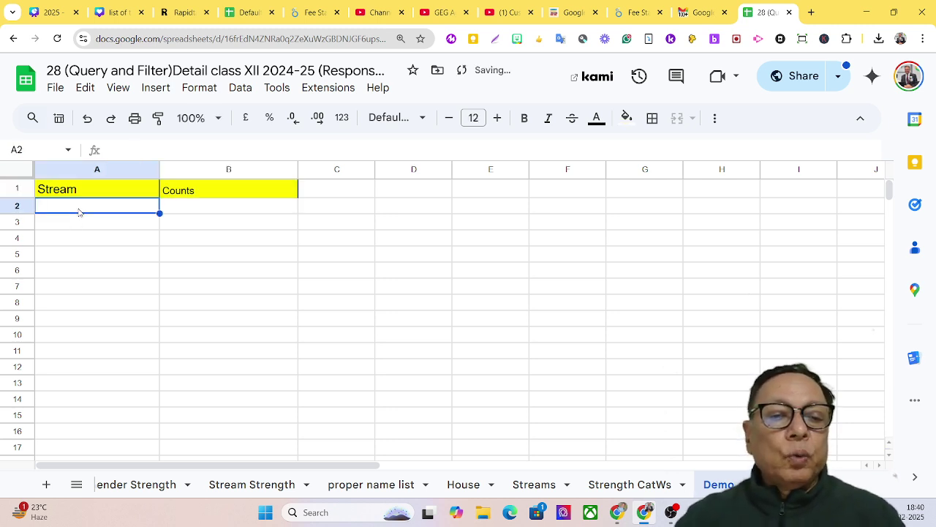
type("=")
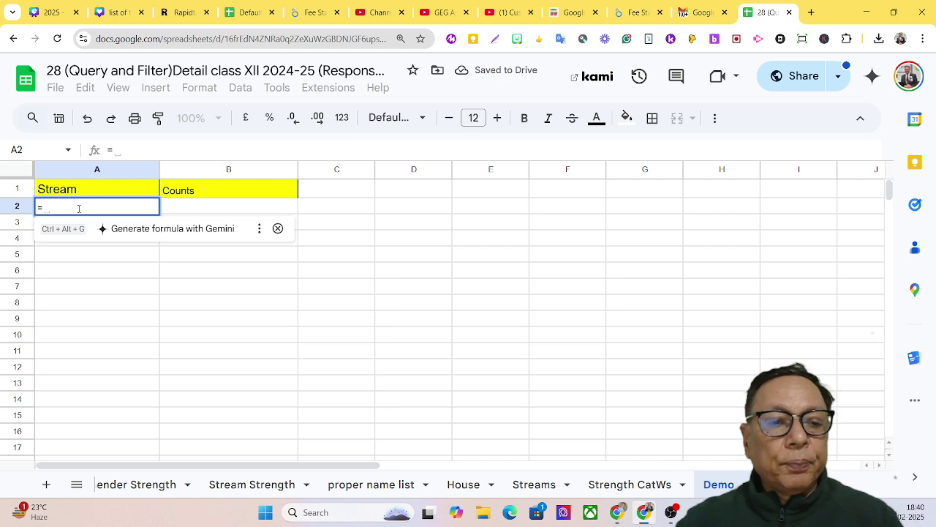
type("qu")
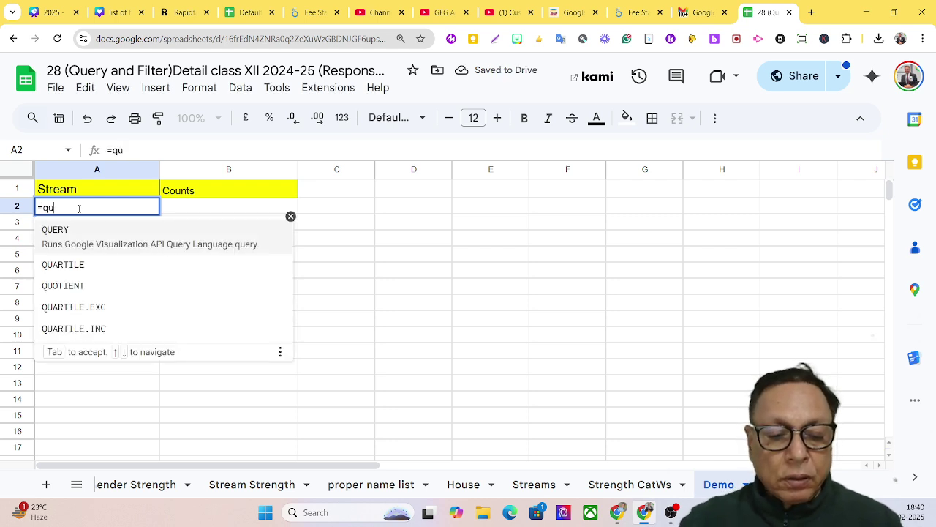
key("Tab")
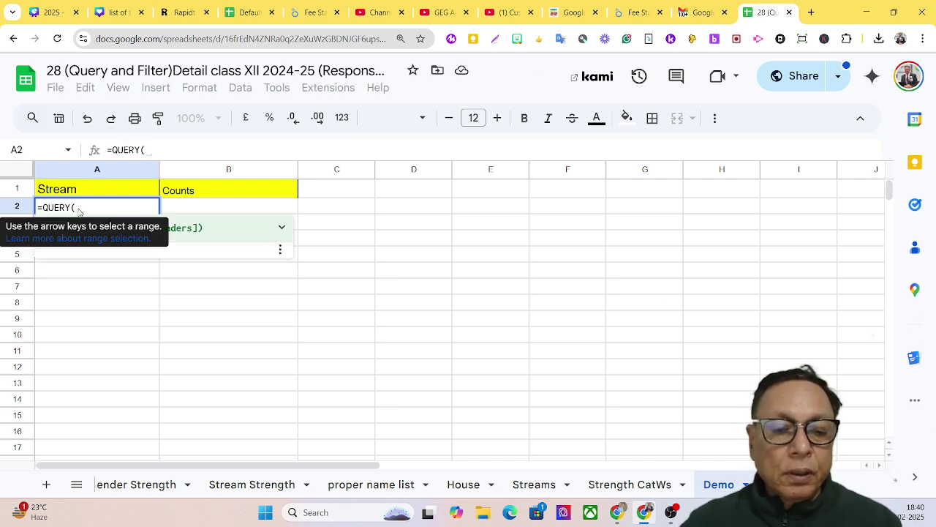
left_click(272, 490)
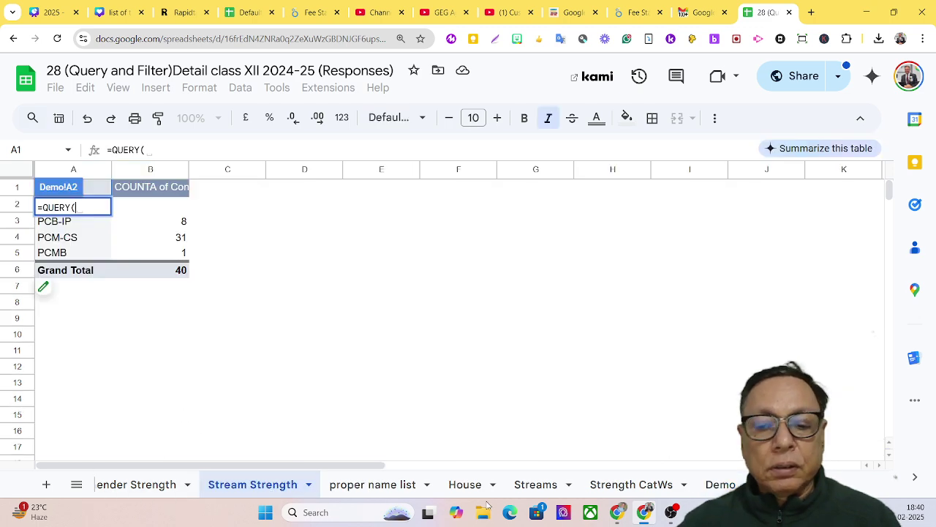
scroll(365, 485, "left", 3)
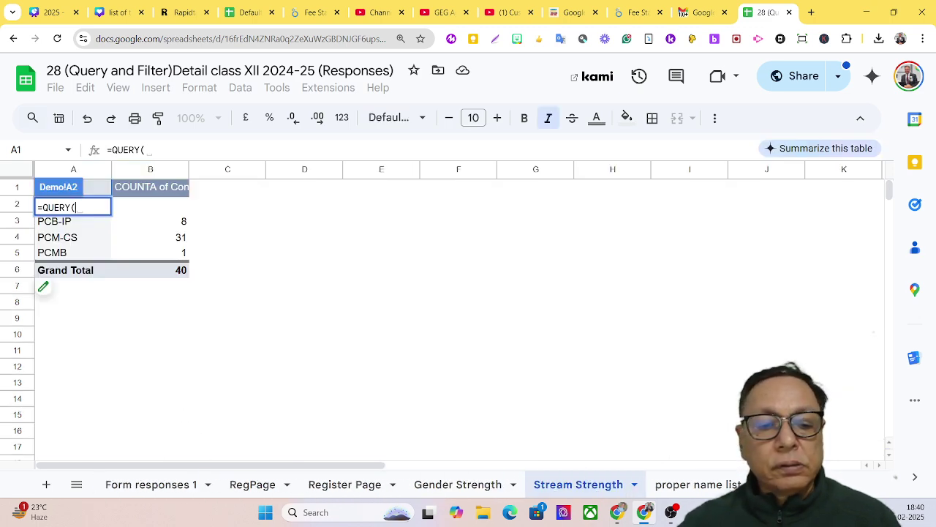
left_click(363, 492)
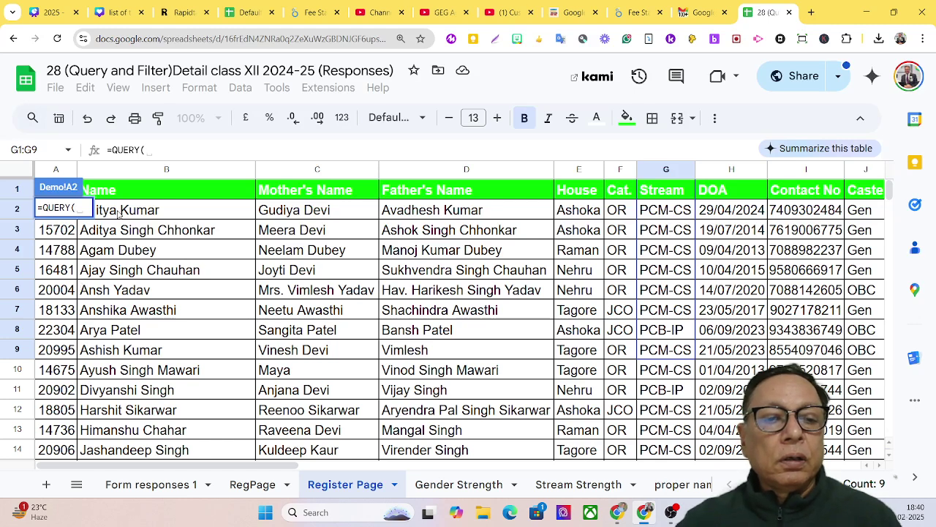
left_click_drag(70, 233, 399, 375)
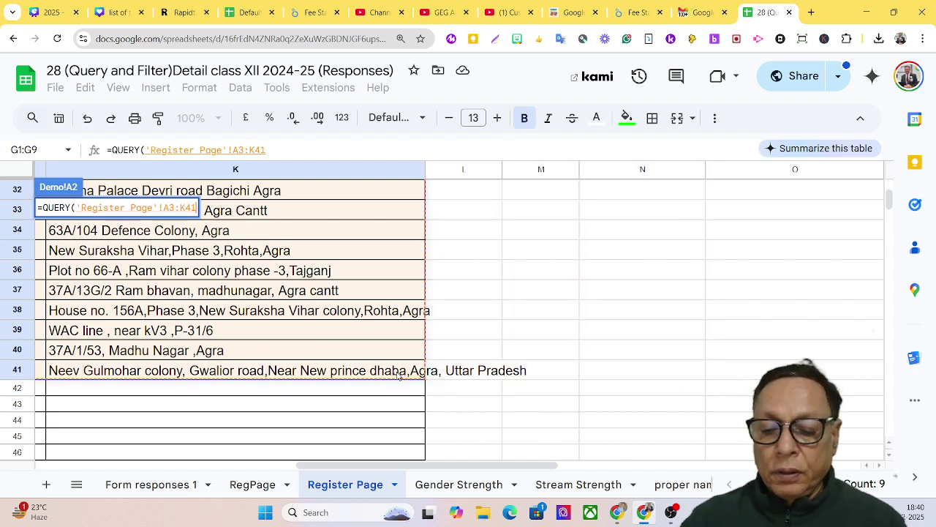
type(",")
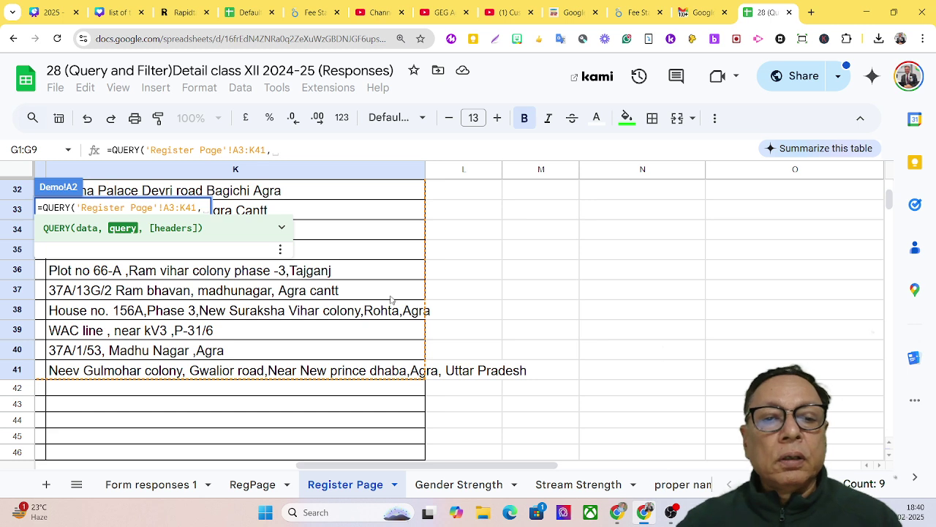
- Enclose the 'Register Page'!A3:K41 range in curly braces within the QUERY formula
left_click(145, 149)
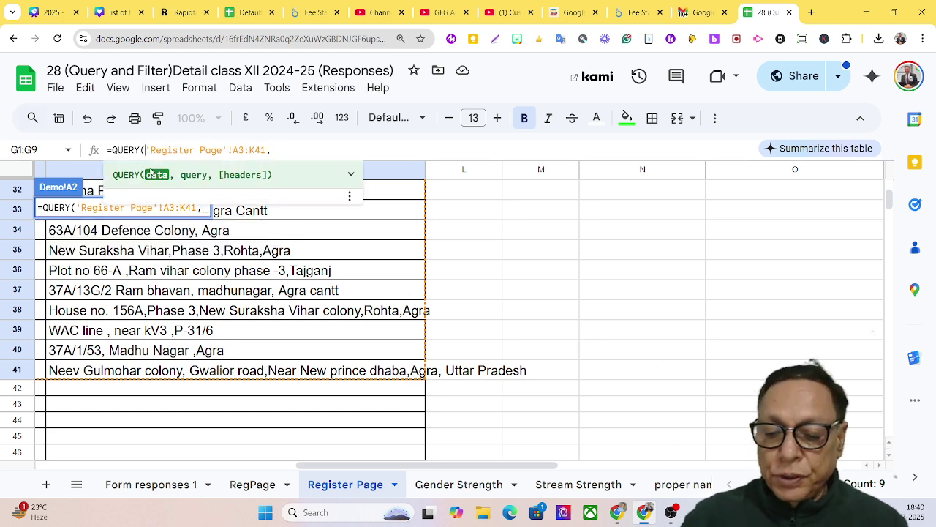
type("{")
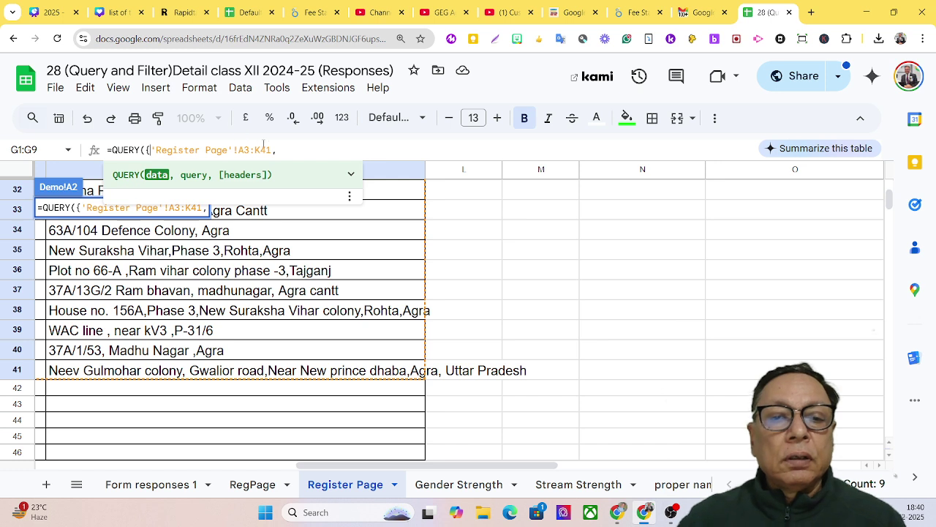
type(",")
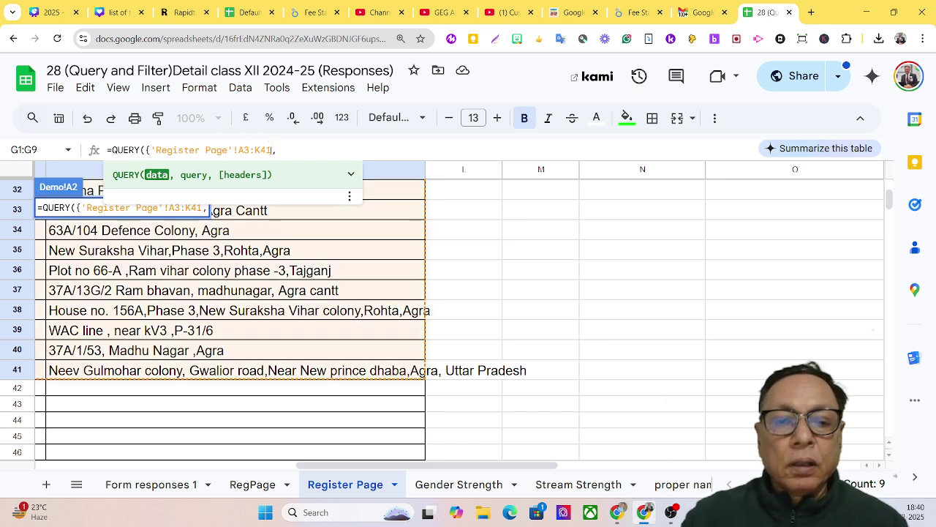
type("}")
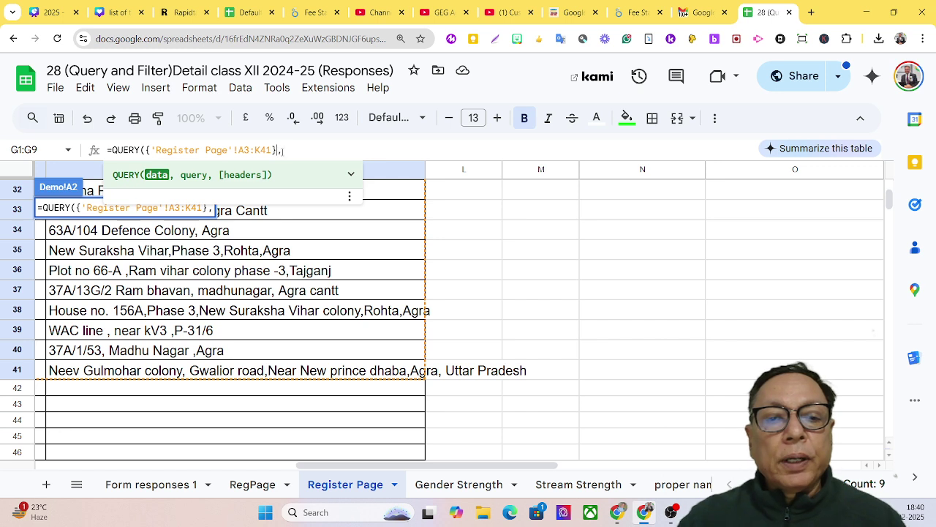
- Add the quoted query text "Select Col7, count(Col7)" as the formula's second argument
type("\"")
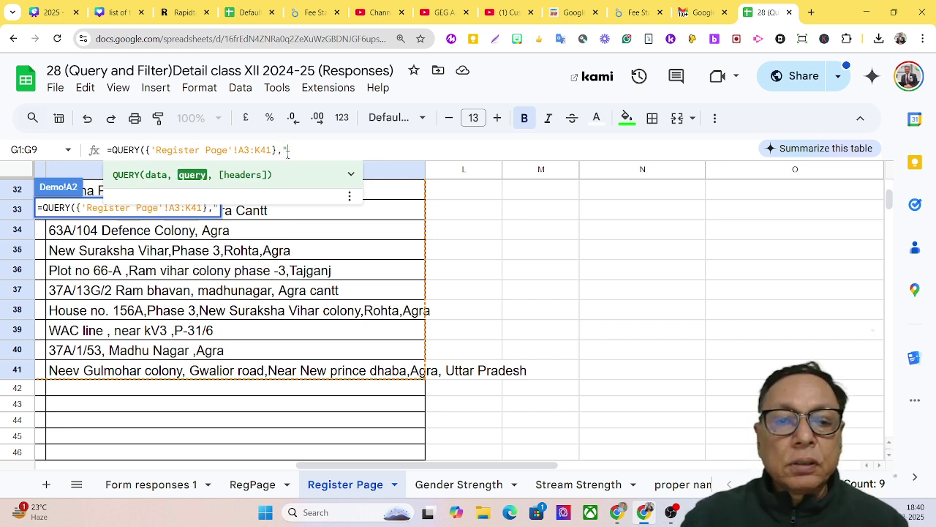
type("\"")
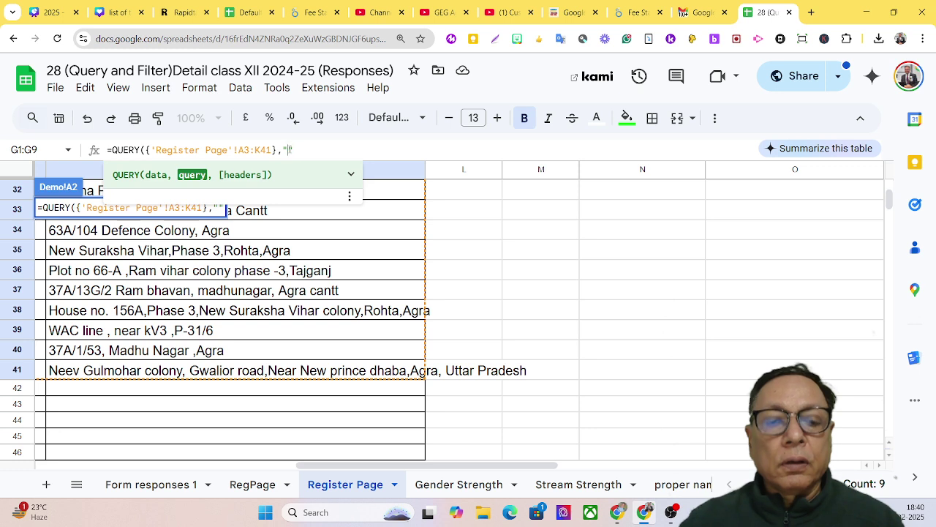
left_click(290, 150)
type("Seelct")
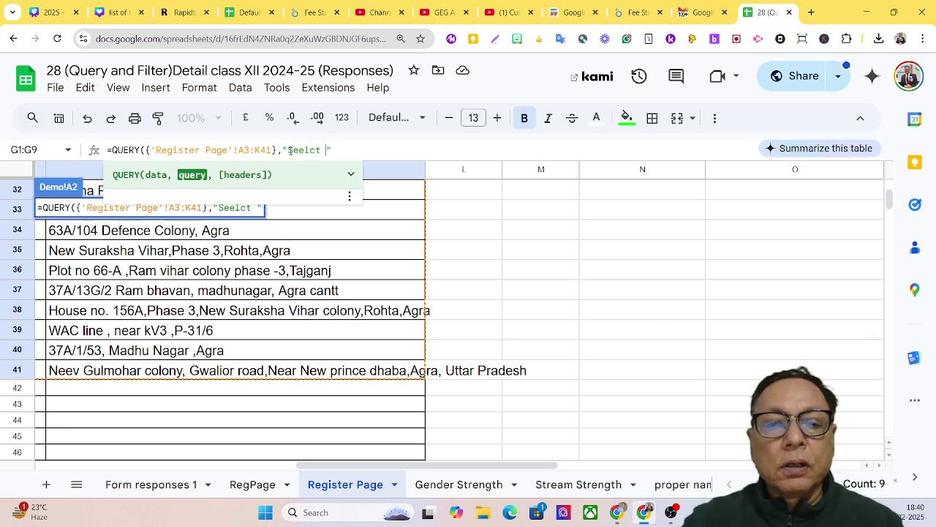
key("BackSpace")
key("BackSpace")
key("BackSpace")
key("BackSpace")
key("BackSpace")
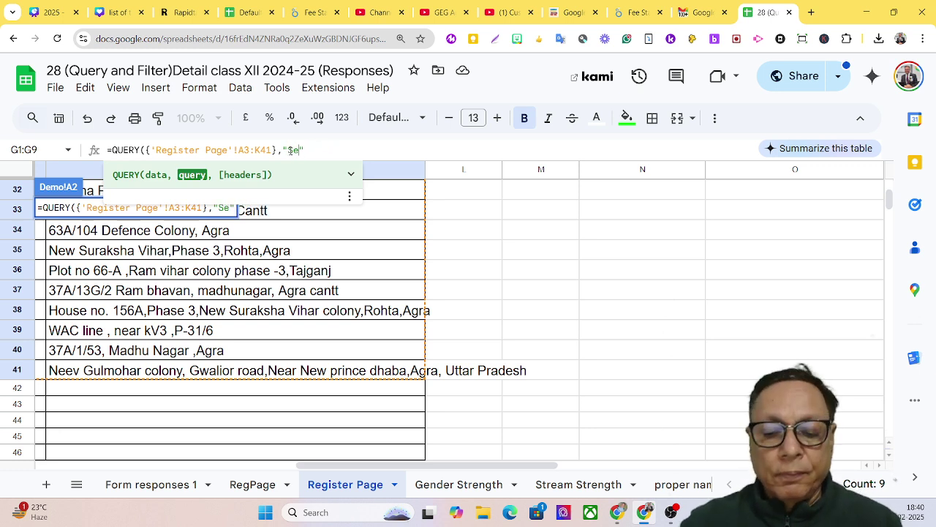
type("lect Co")
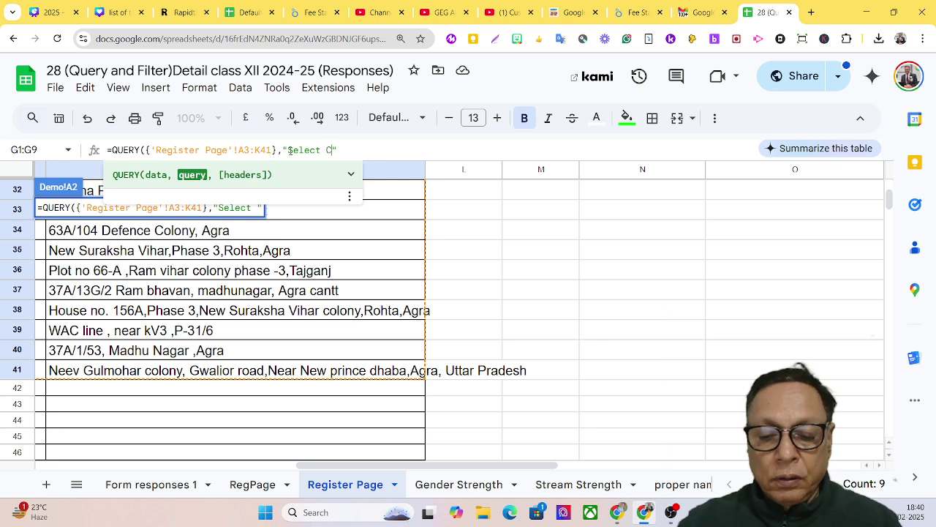
type("l")
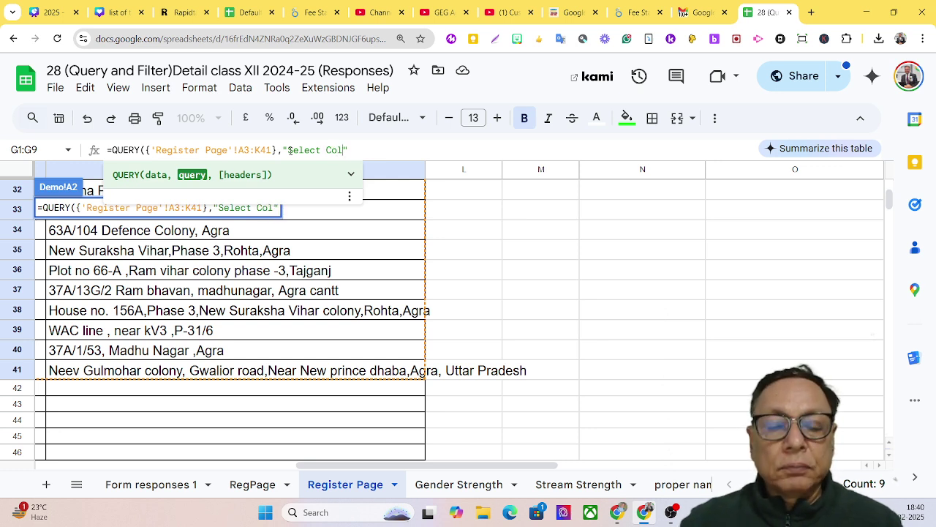
type("7, co")
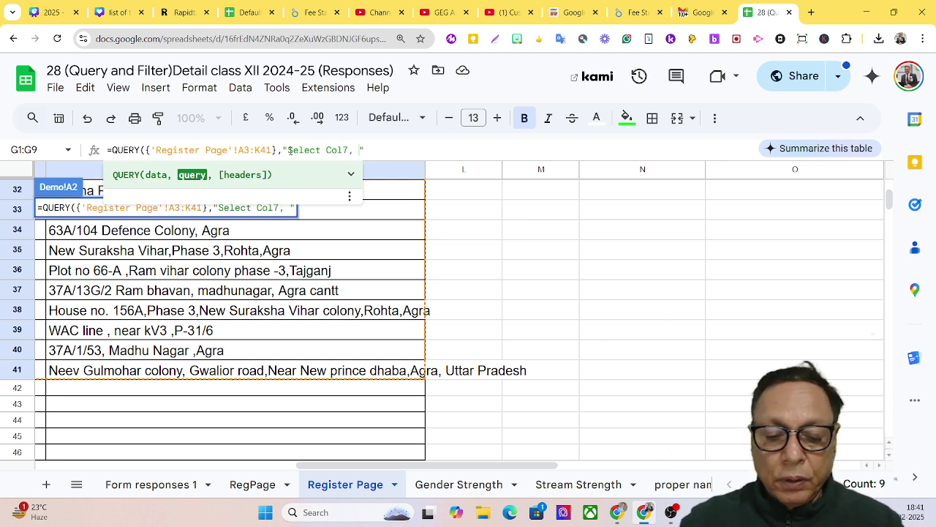
type("unt(Co")
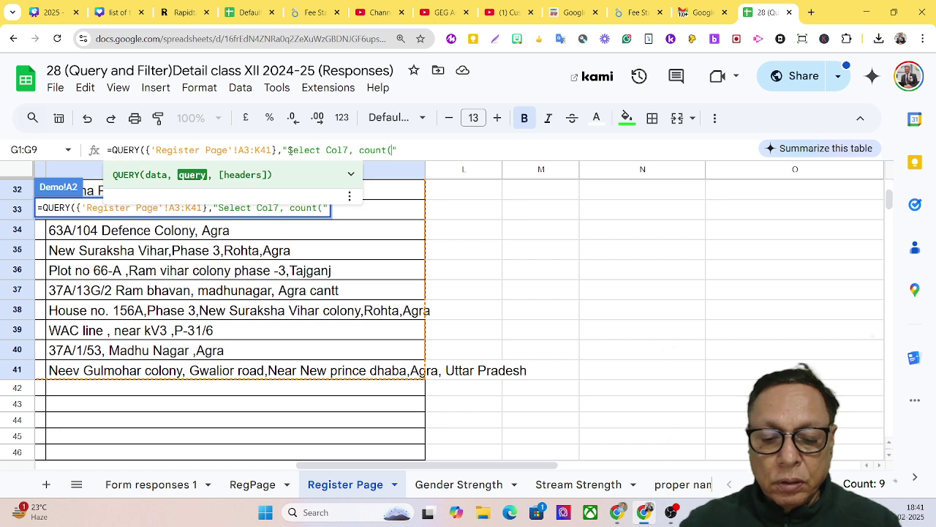
type("l7")
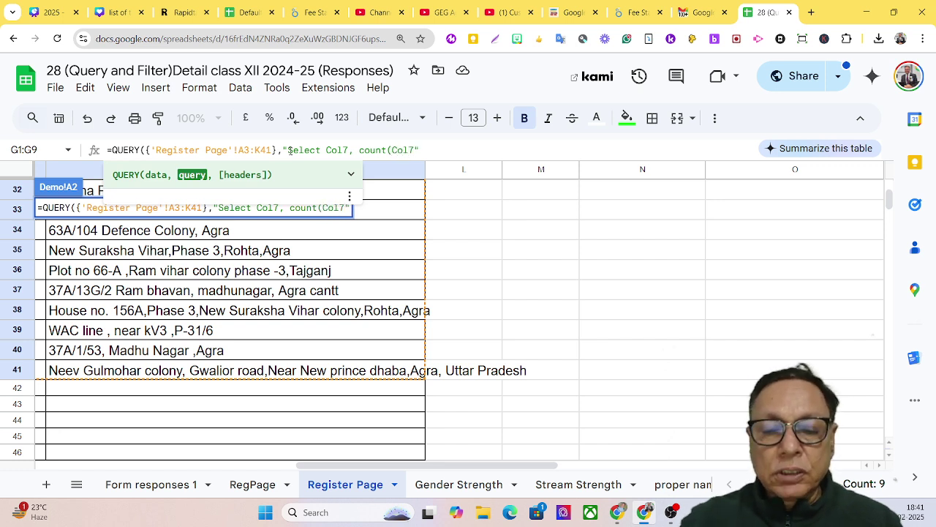
type(")")
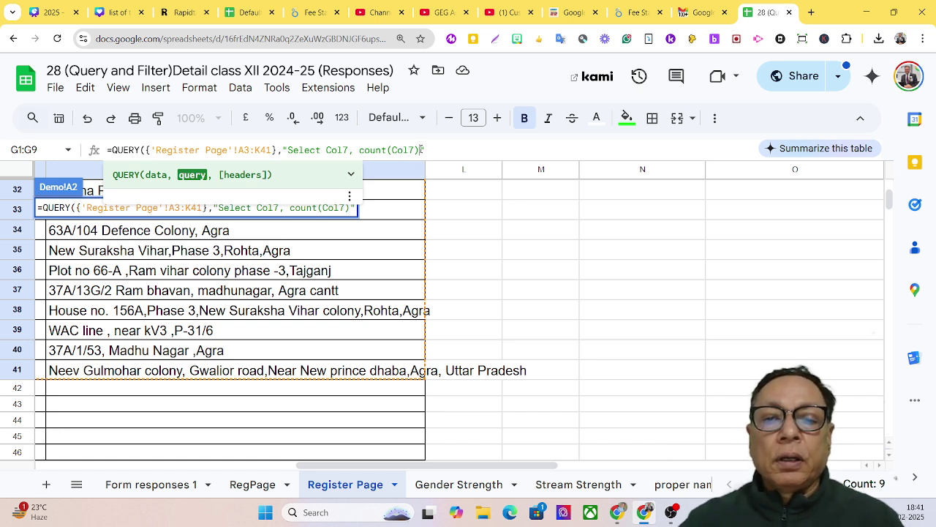
- Extend the query text with "group by Col7" and close the formula with 0 as the headers argument
type("gro")
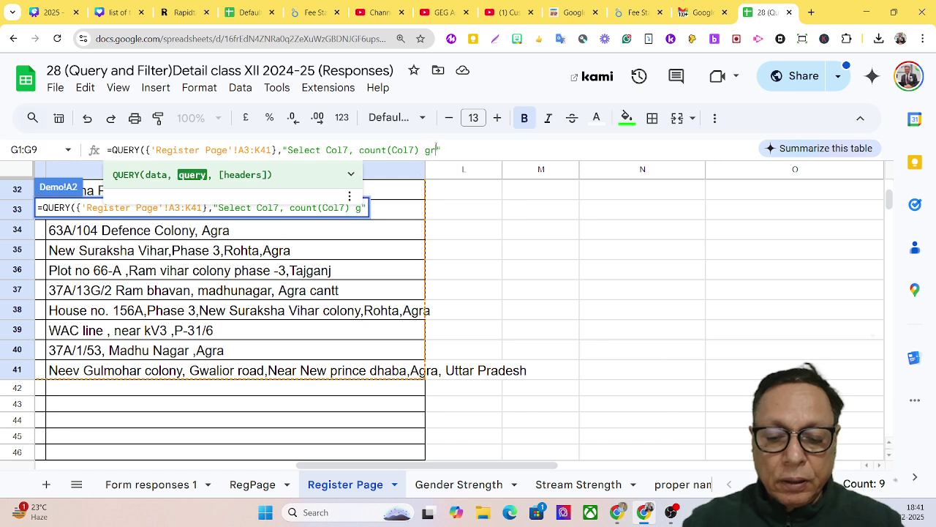
type("ub")
key("BackSpace")
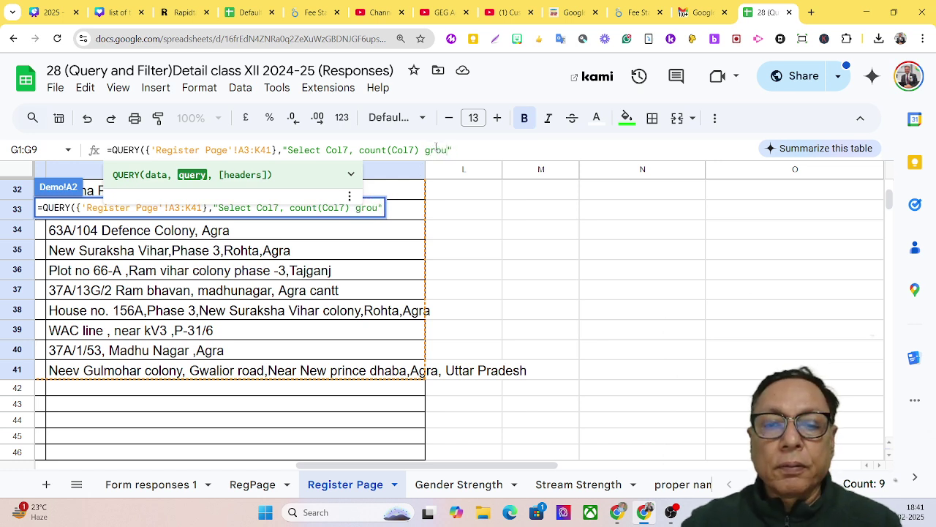
type("p by ")
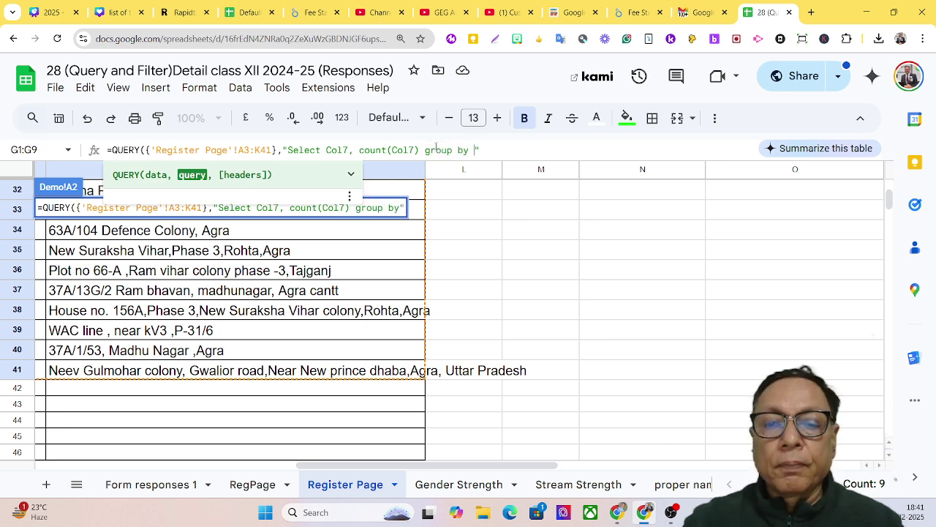
type("Col")
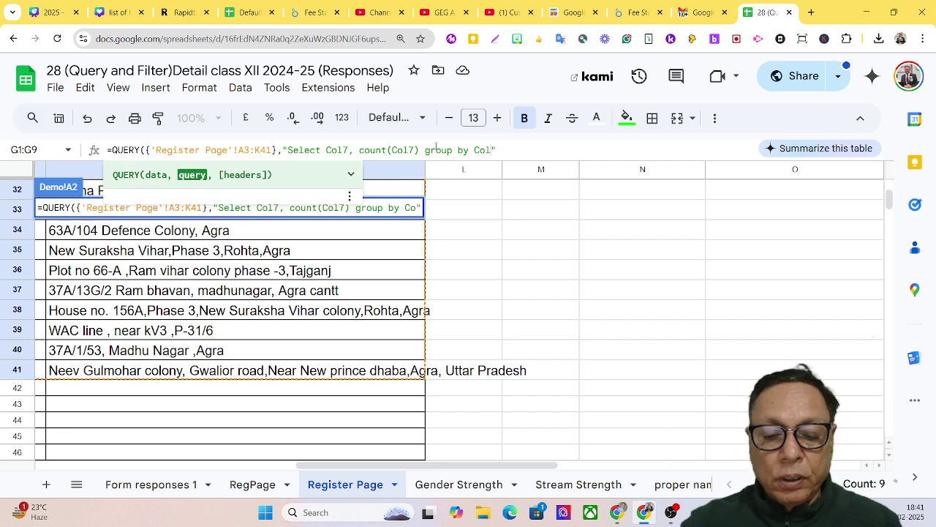
type("7")
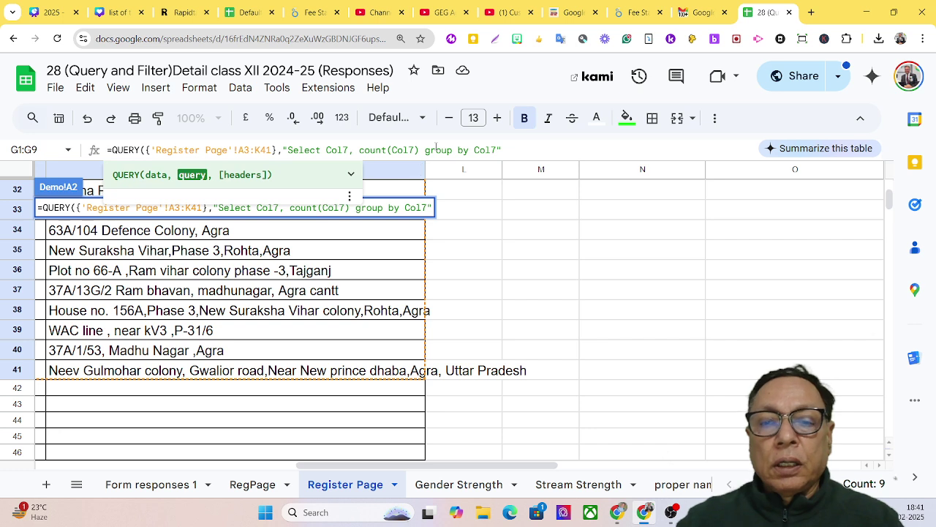
type("\"")
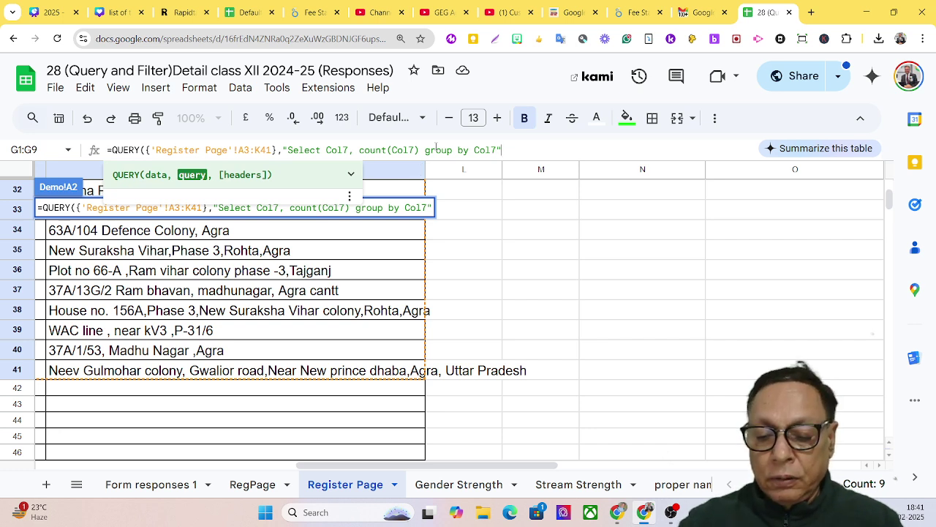
type(",0)")
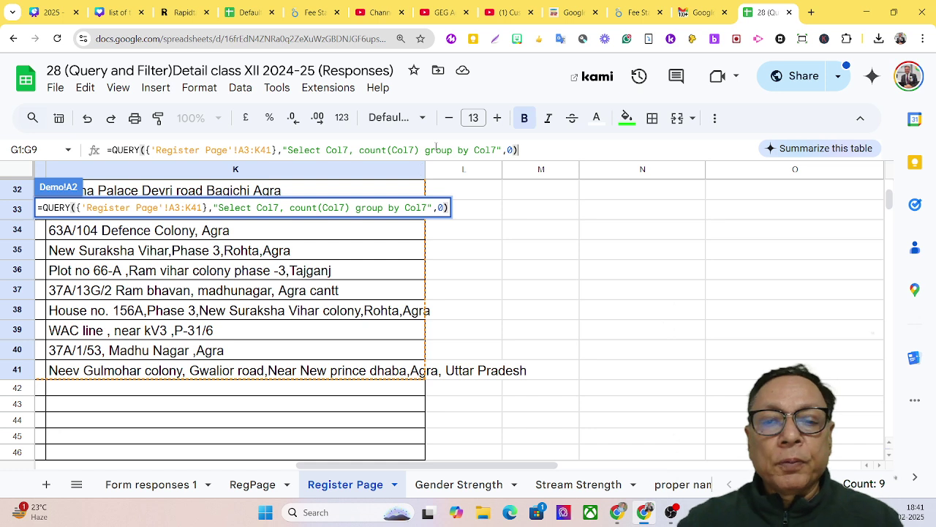
- Commit the QUERY formula in Demo cell A2
key("Return")
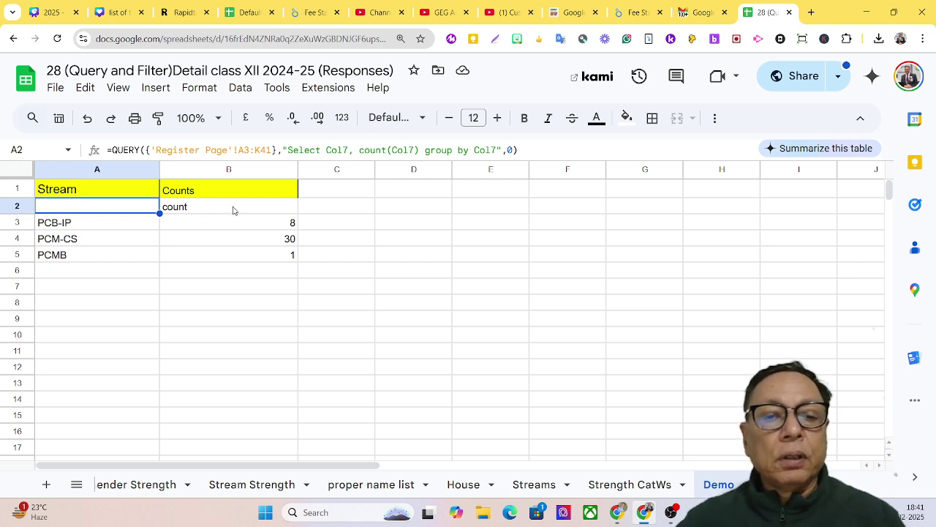
- Try to replace the count header in cell B2 with the text "No. of Students"
left_click(184, 212)
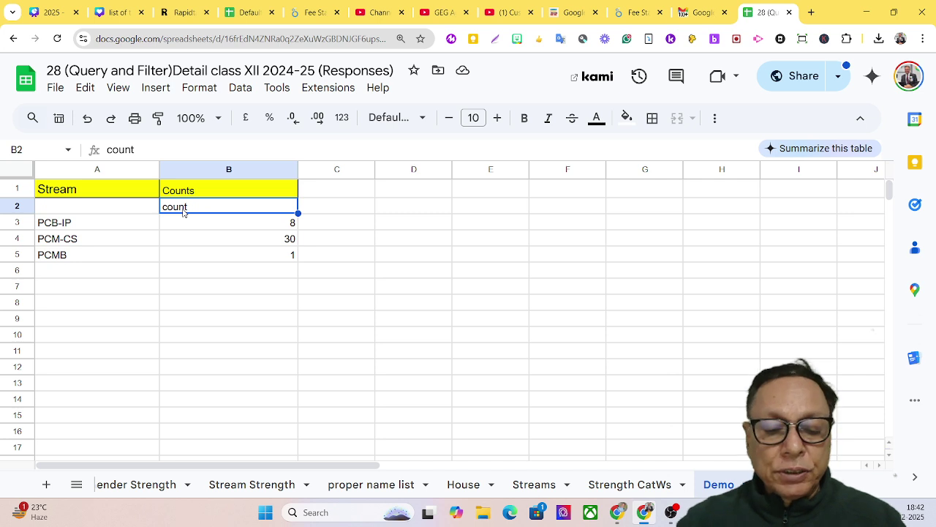
type("No")
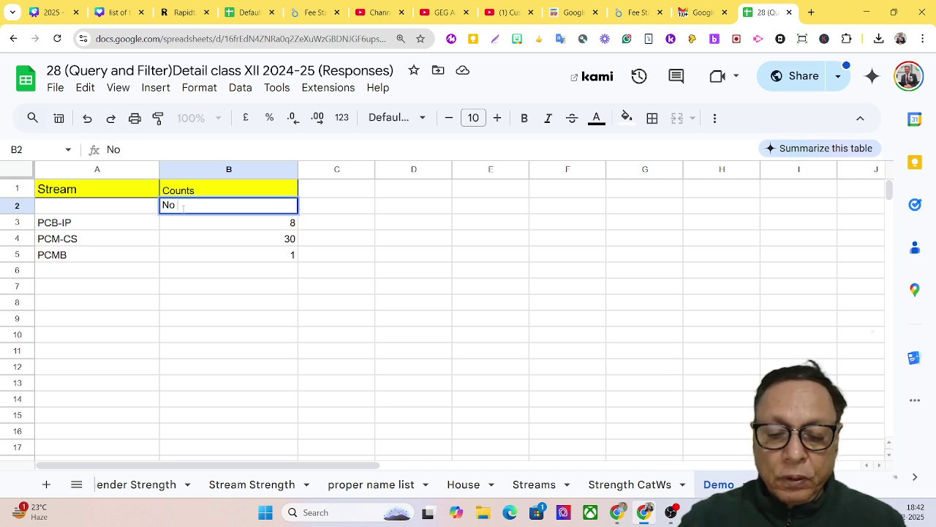
type(" o")
key("BackSpace")
key("BackSpace")
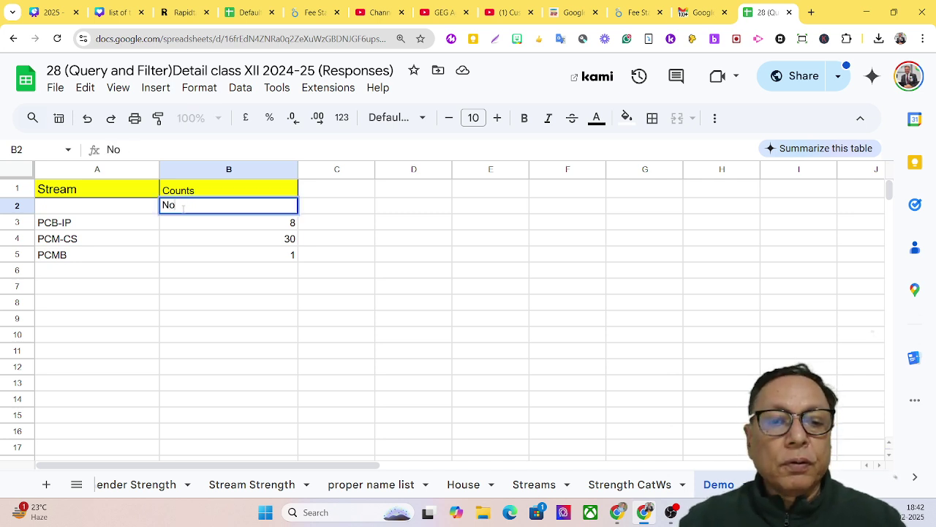
type(". of ")
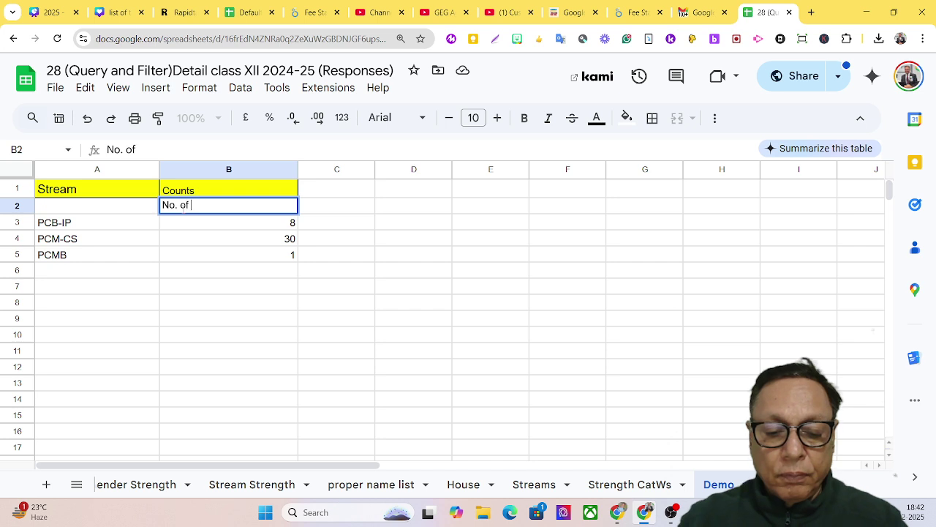
type("Student")
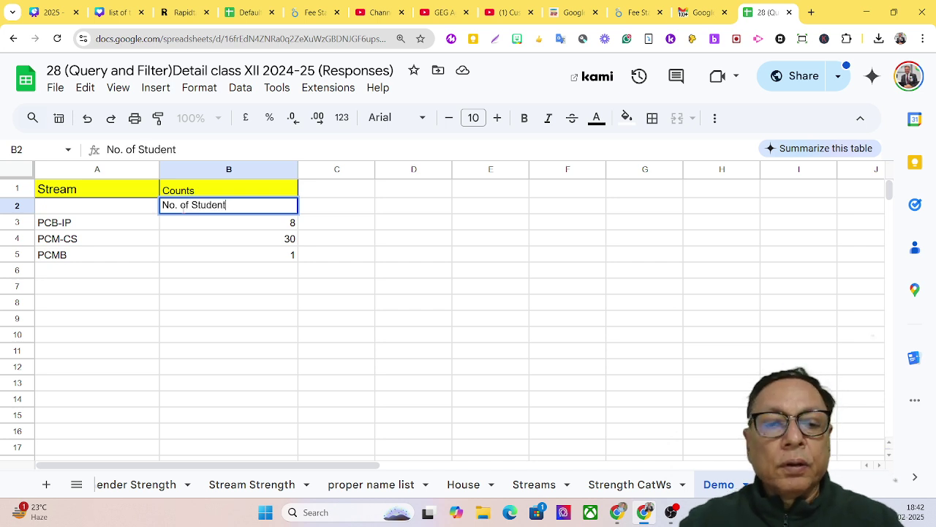
type("s")
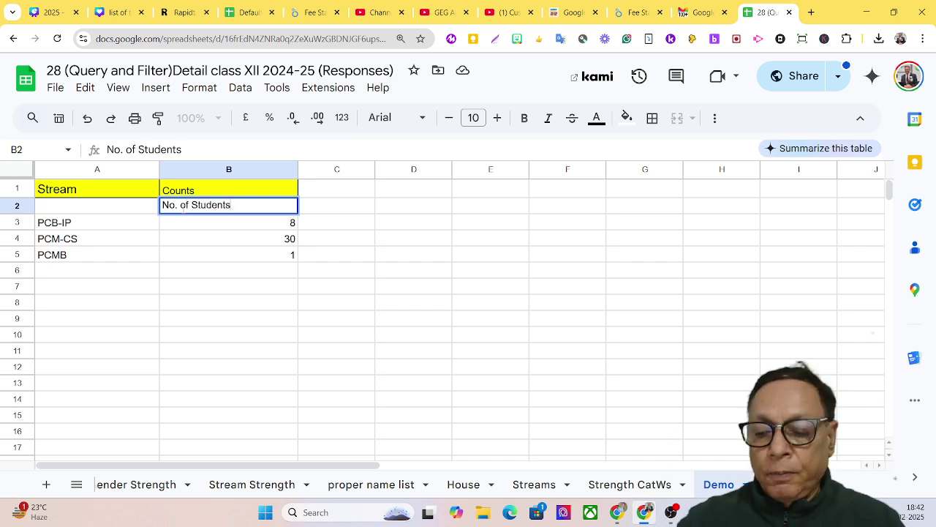
key("Return")
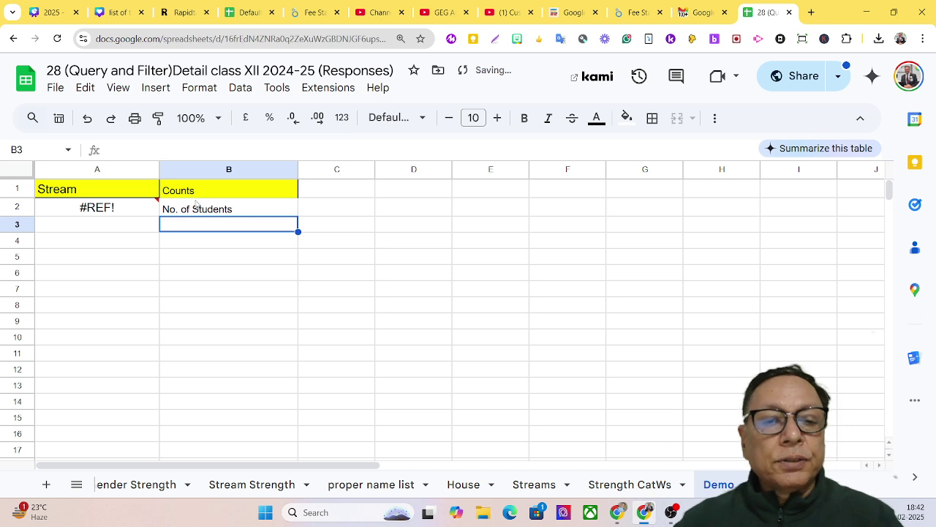
- Examine the QUERY formula and the error note on cell A2
left_click(229, 210)
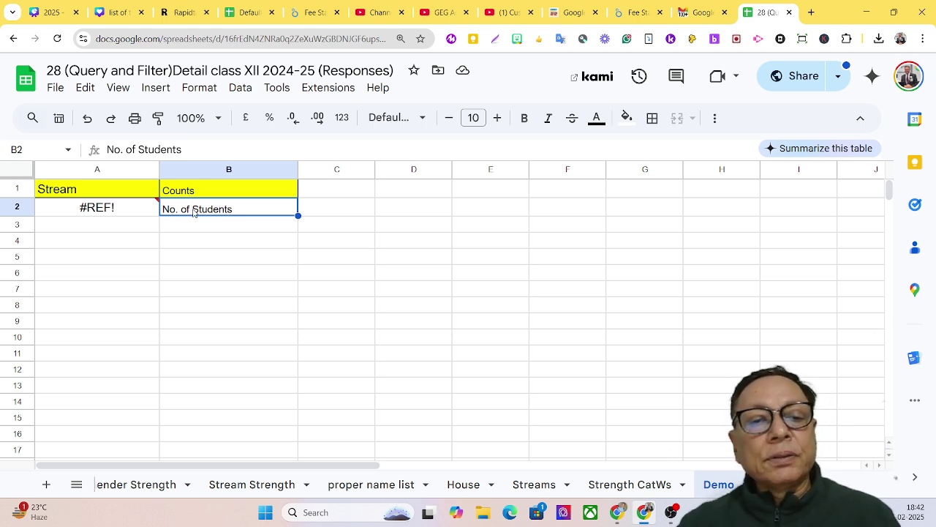
double_click(110, 208)
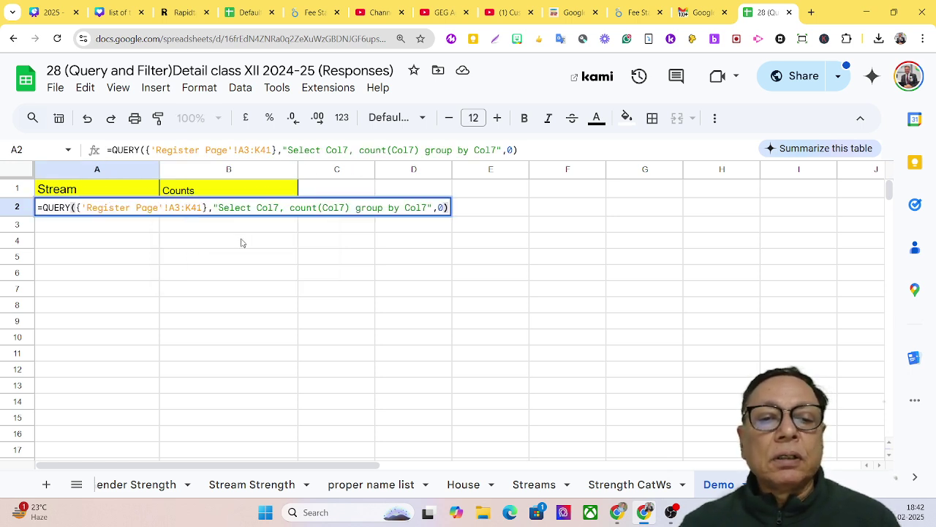
left_click(249, 240)
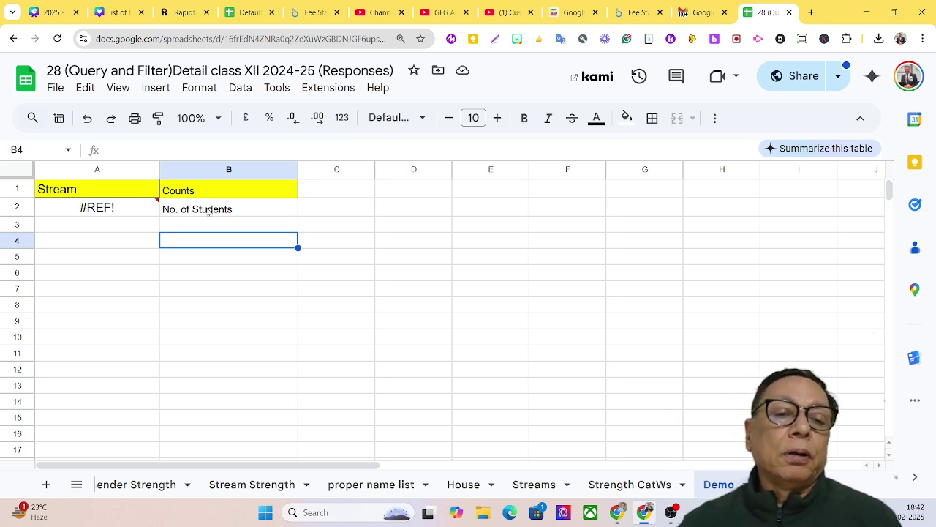
mouse_move(147, 213)
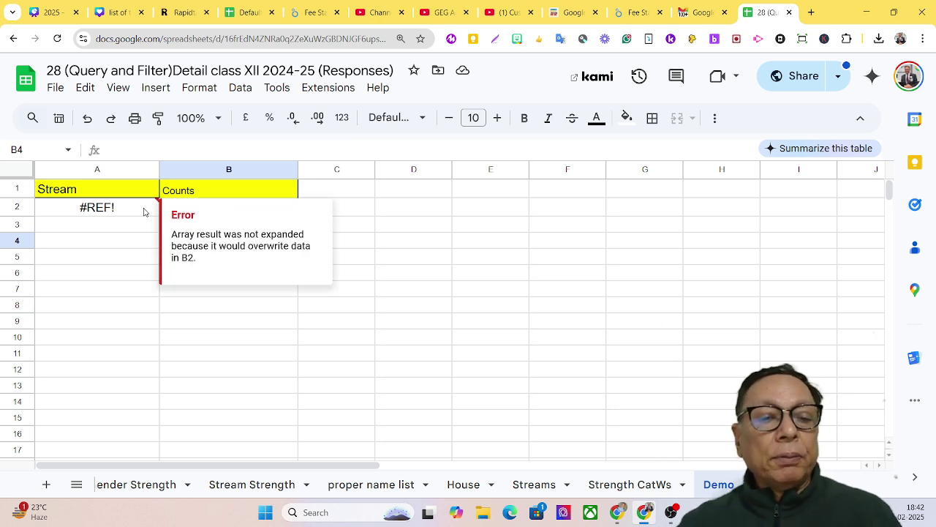
left_click(144, 212)
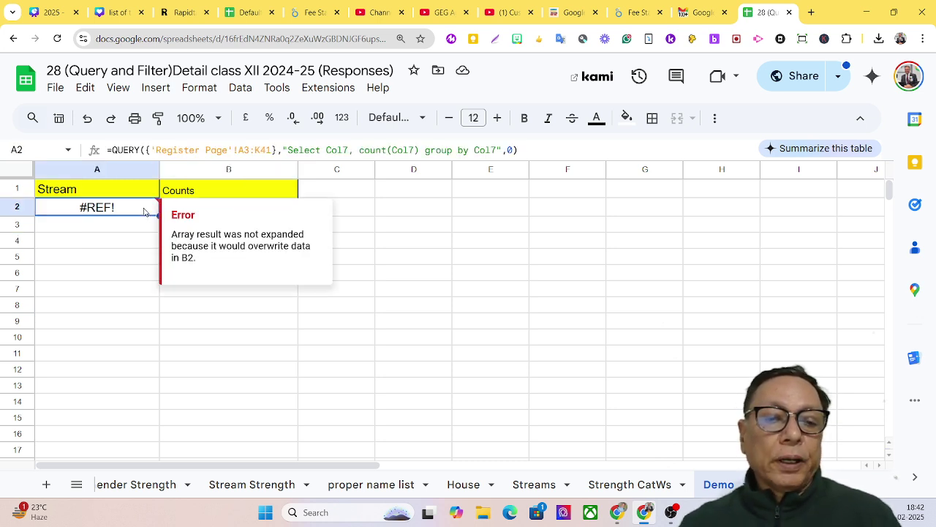
- Append "label count(Col7)" to the end of the query text in A2's formula, reusing the existing count(Col7) expression
double_click(144, 212)
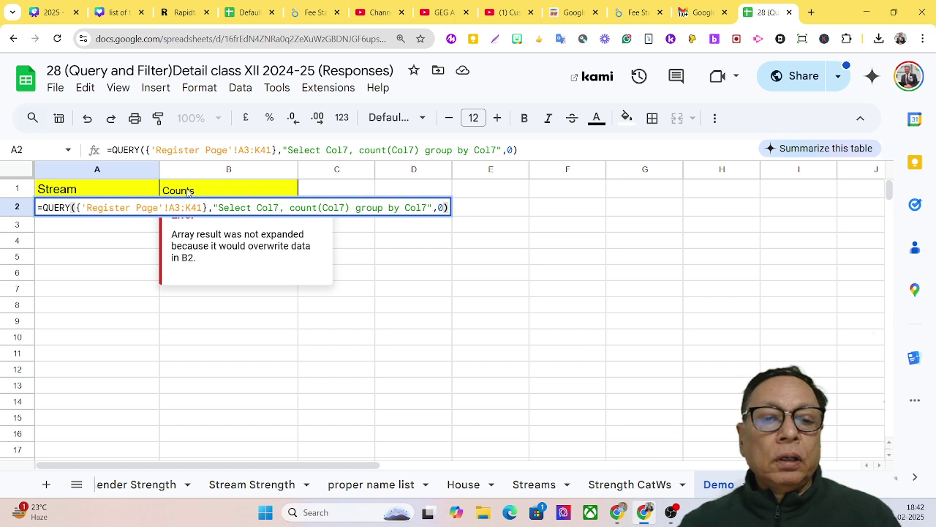
left_click(427, 207)
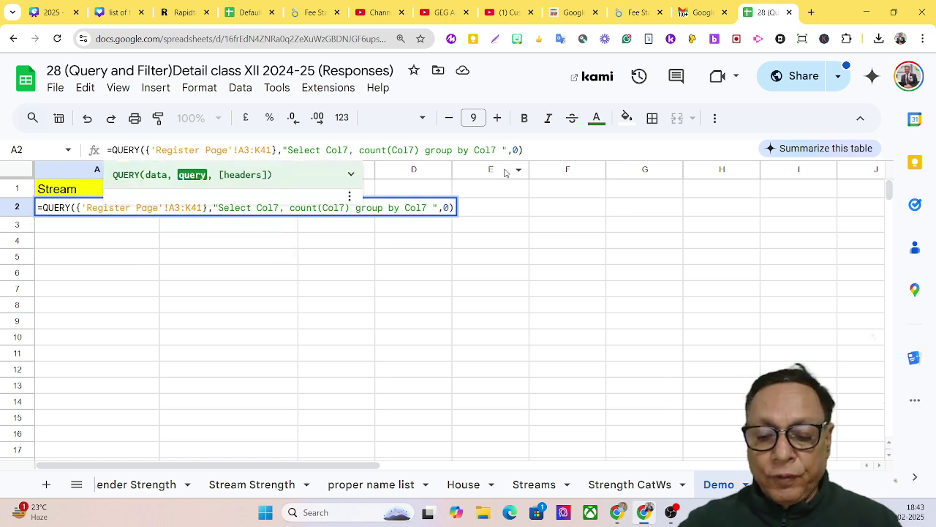
type("label")
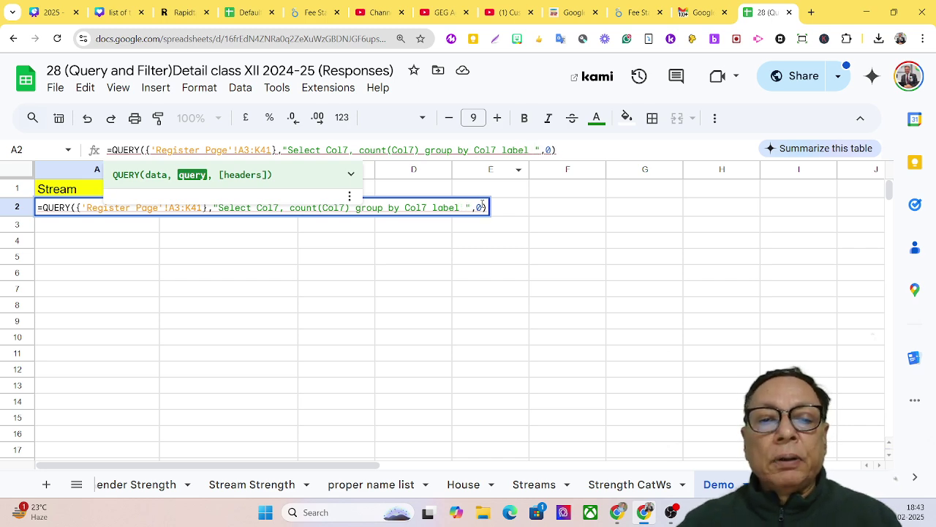
mouse_move(361, 150)
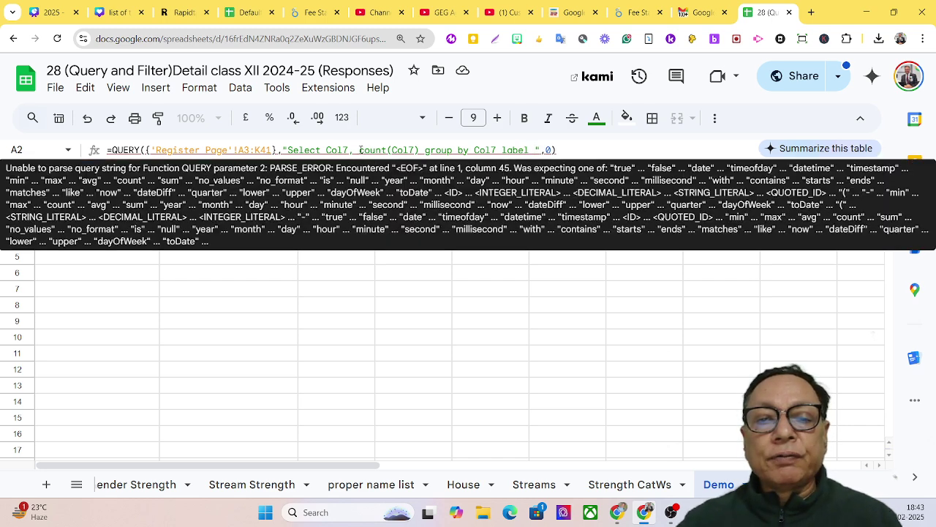
left_click_drag(359, 150, 419, 142)
key("ctrl+c")
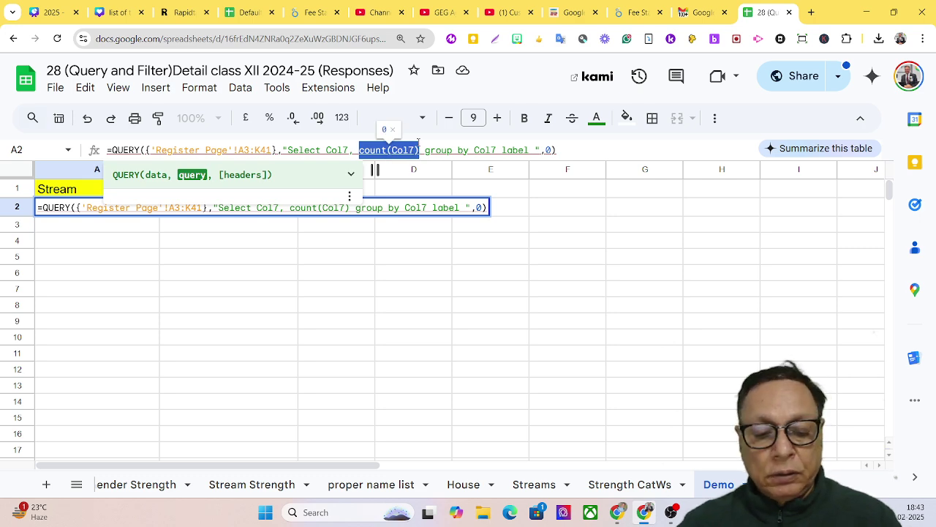
left_click(531, 150)
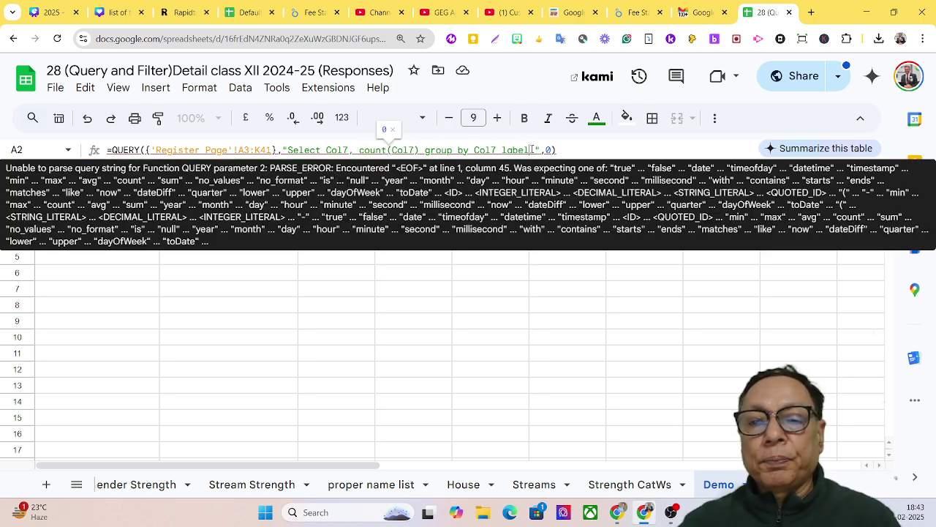
key("ctrl+v")
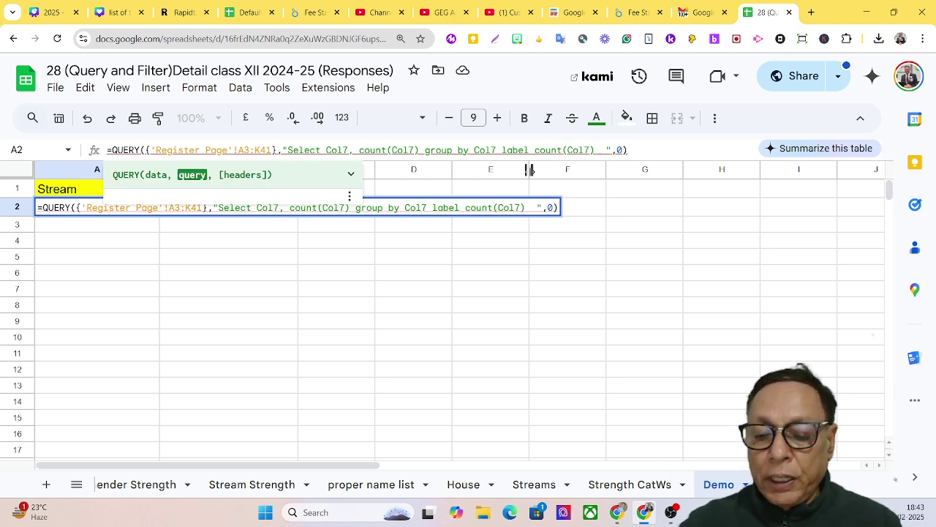
- Add 'No. of Students' in single quotes as the label for count(Col7) and commit the formula
type("'")
type("No.")
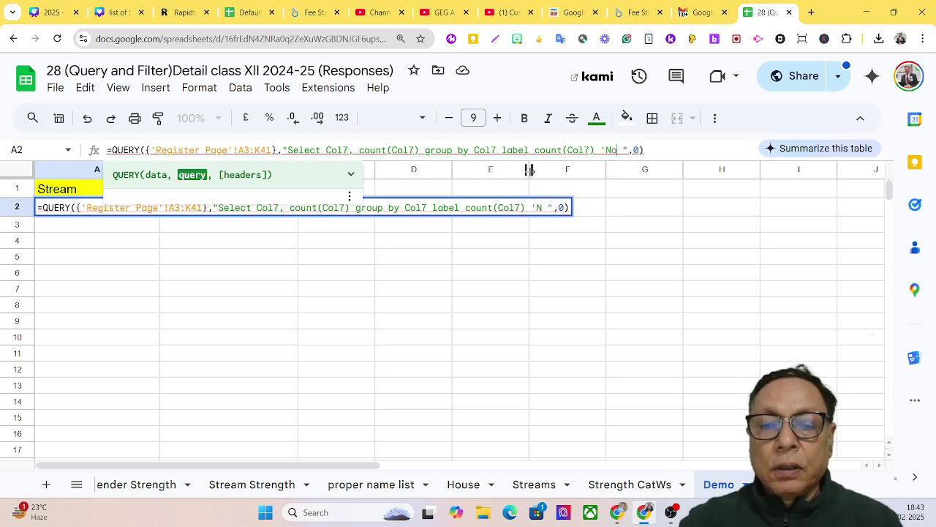
type(" of St")
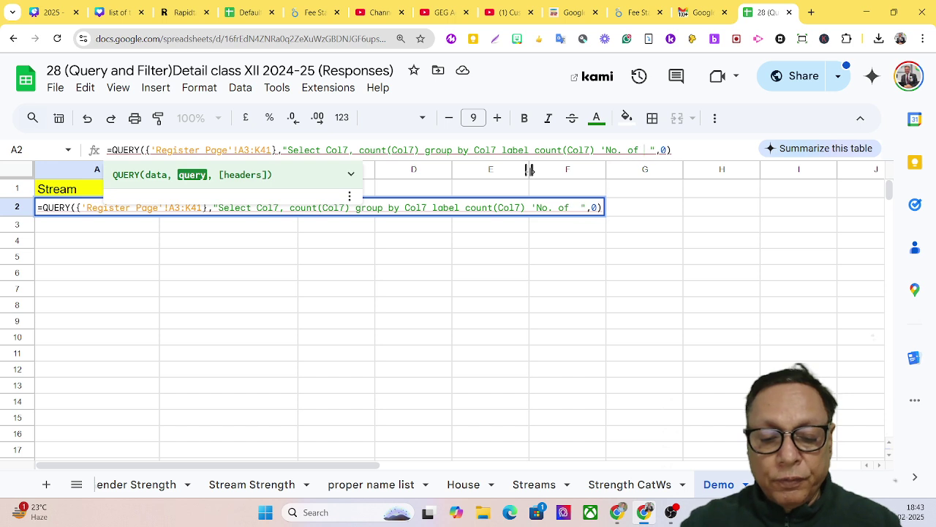
type("udents")
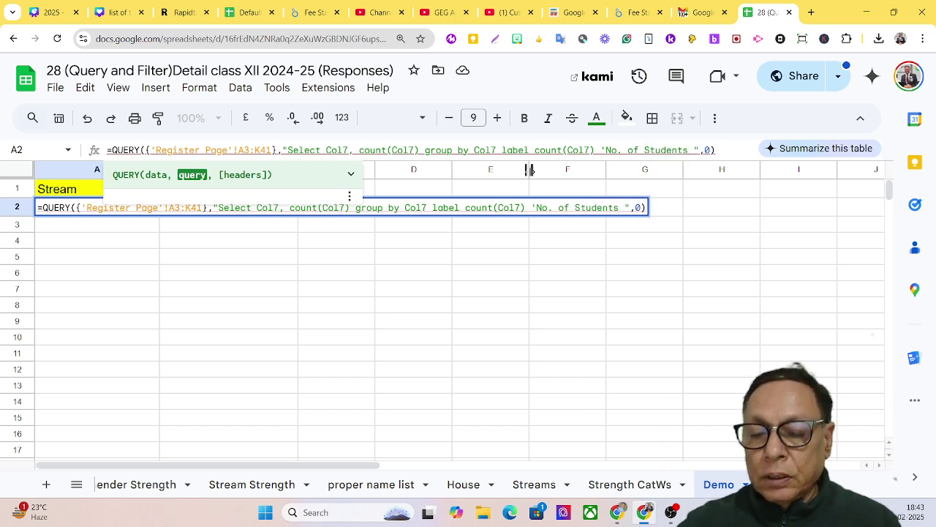
type("'")
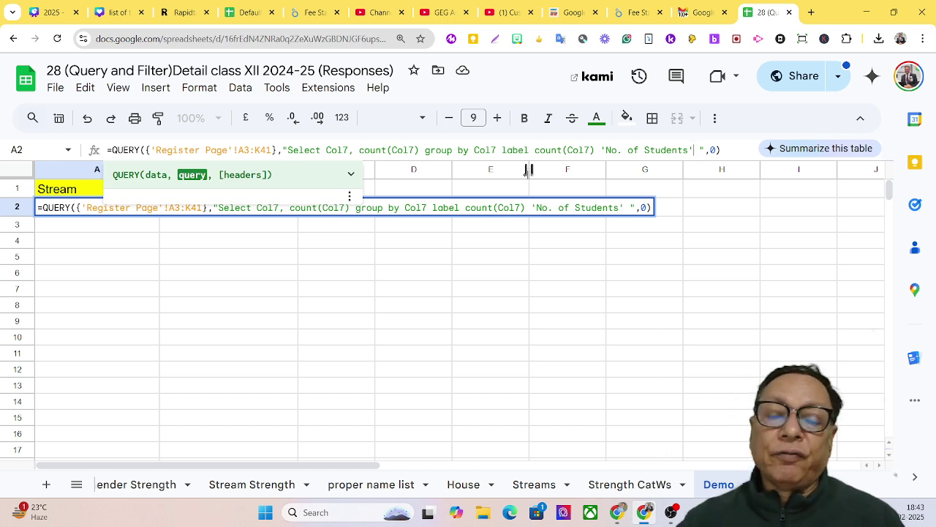
key("Return")
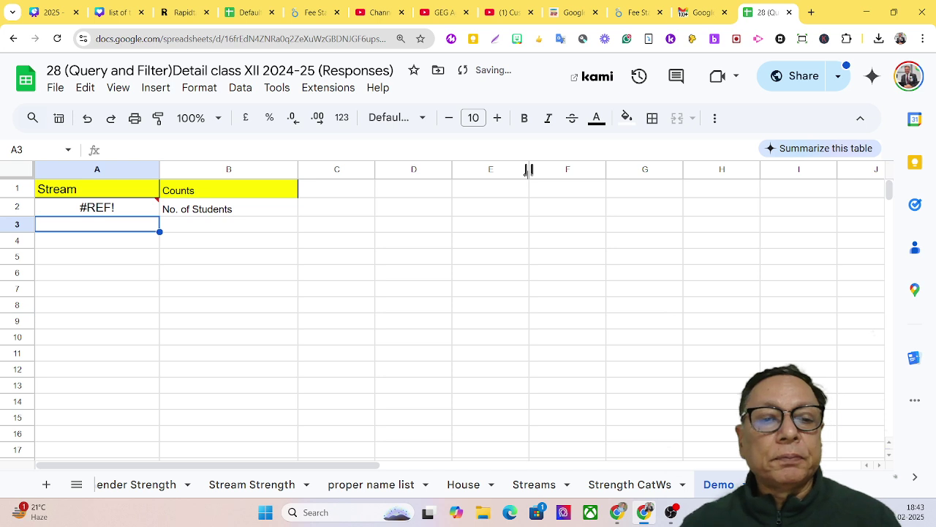
- Check the error on cell A2 and clear the manually entered text from cell B2
mouse_move(115, 215)
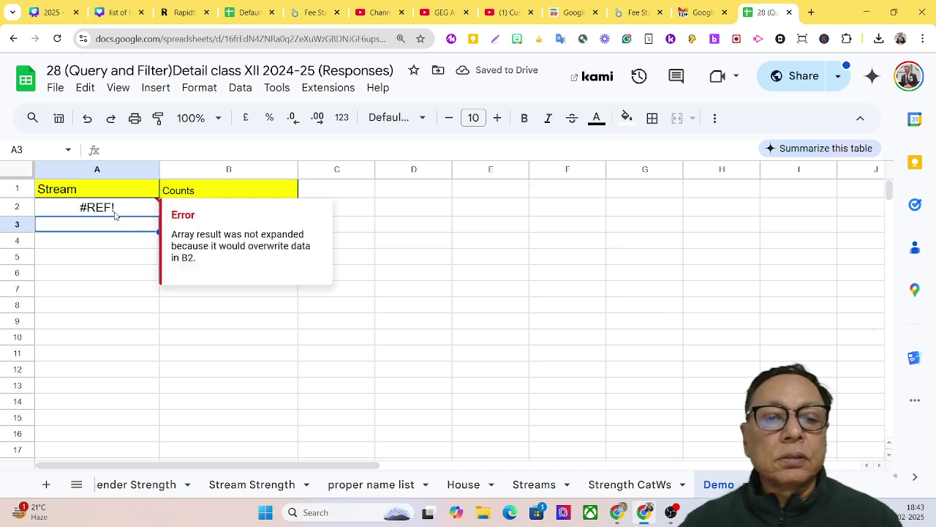
double_click(114, 215)
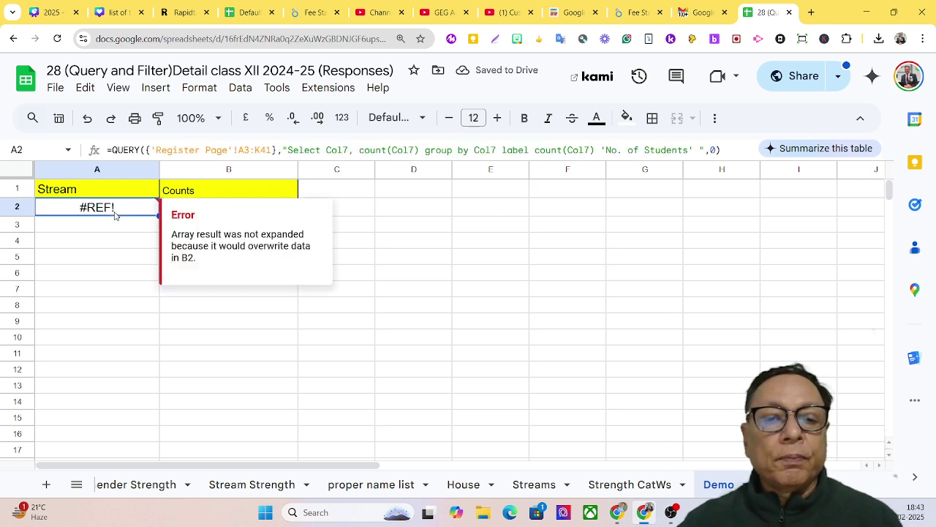
left_click(504, 262)
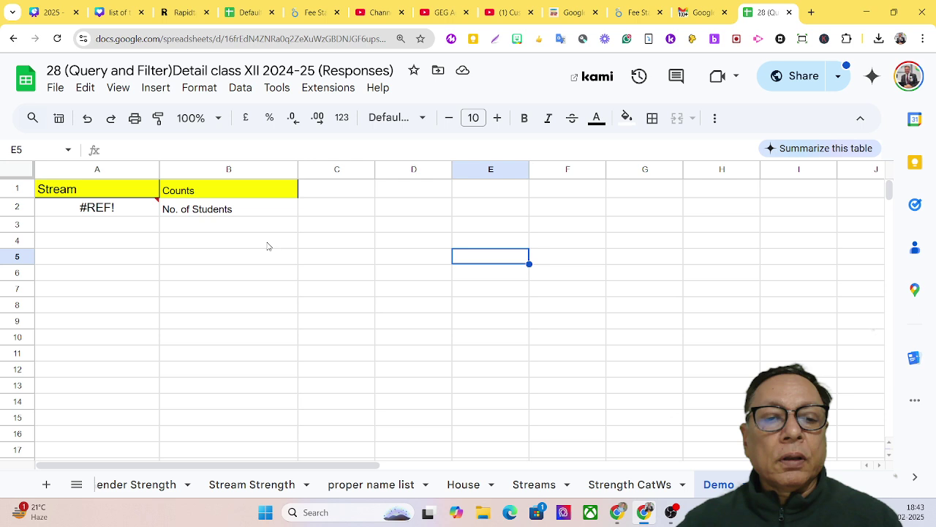
double_click(144, 218)
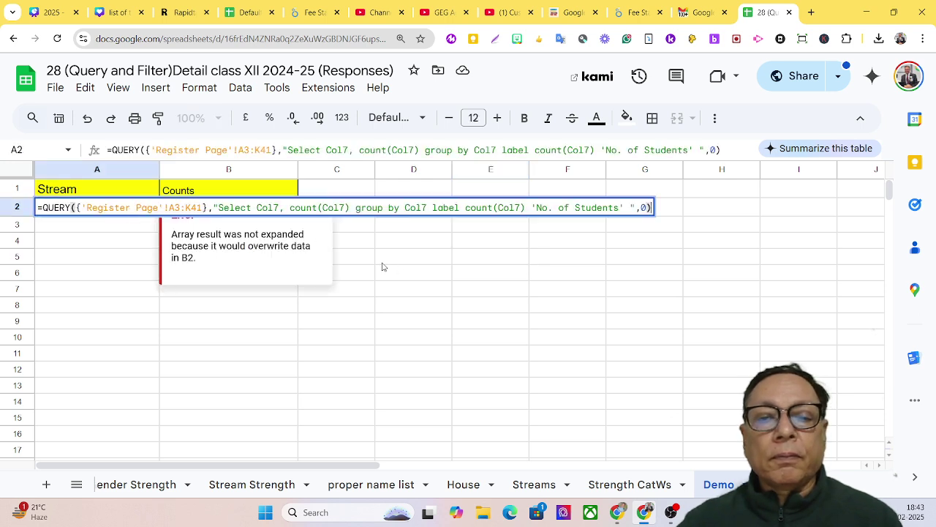
left_click(256, 289)
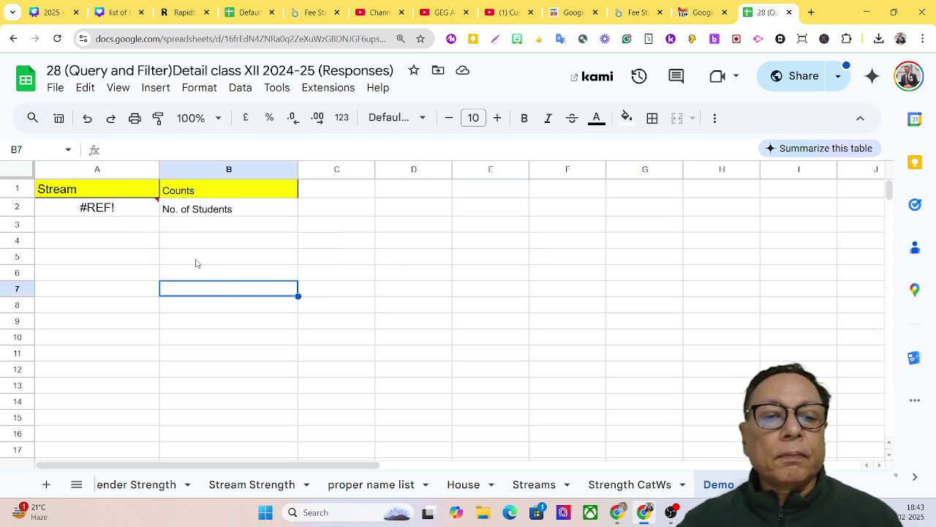
left_click(239, 214)
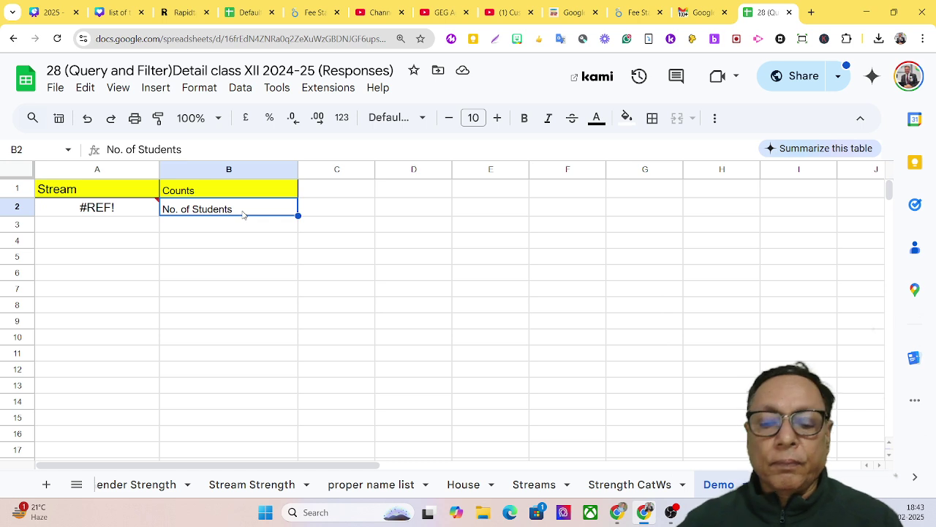
key("Delete")
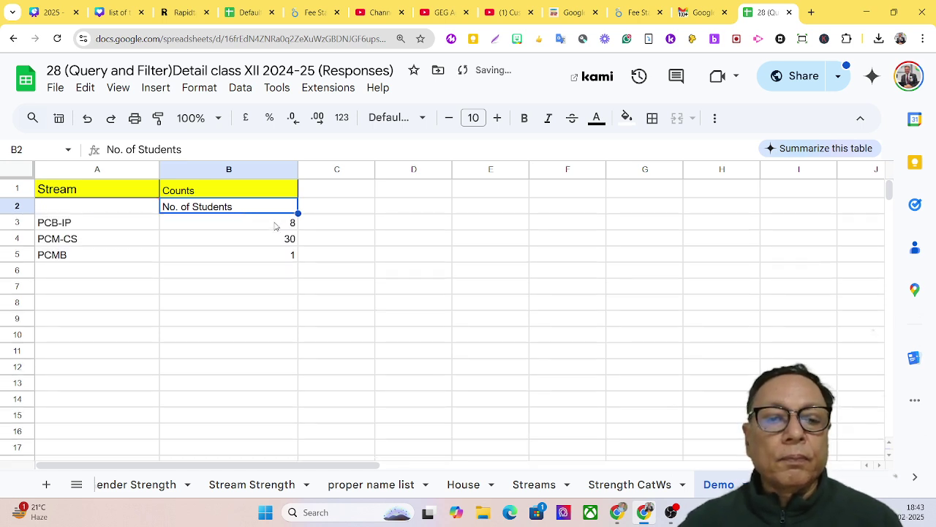
- Remove the extra space before the closing double quote of the query text in A2's formula
left_click(68, 228)
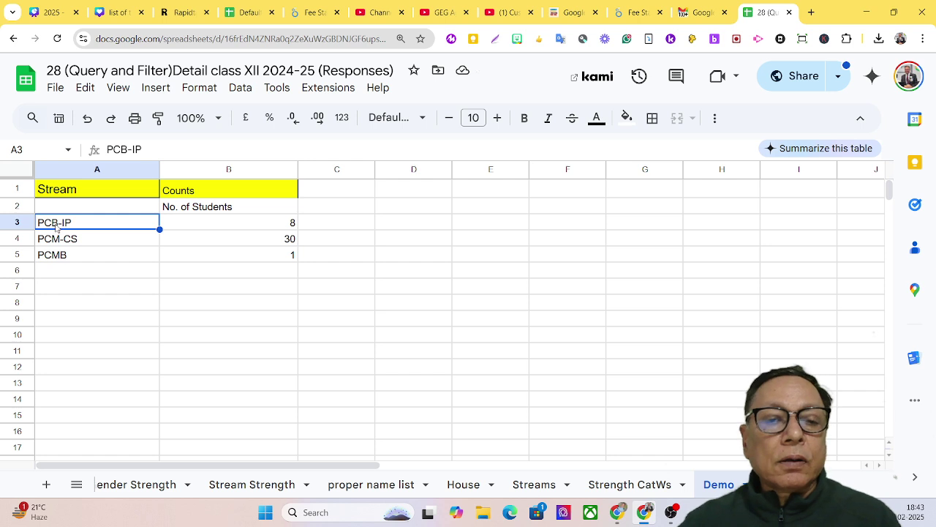
left_click_drag(57, 226, 259, 272)
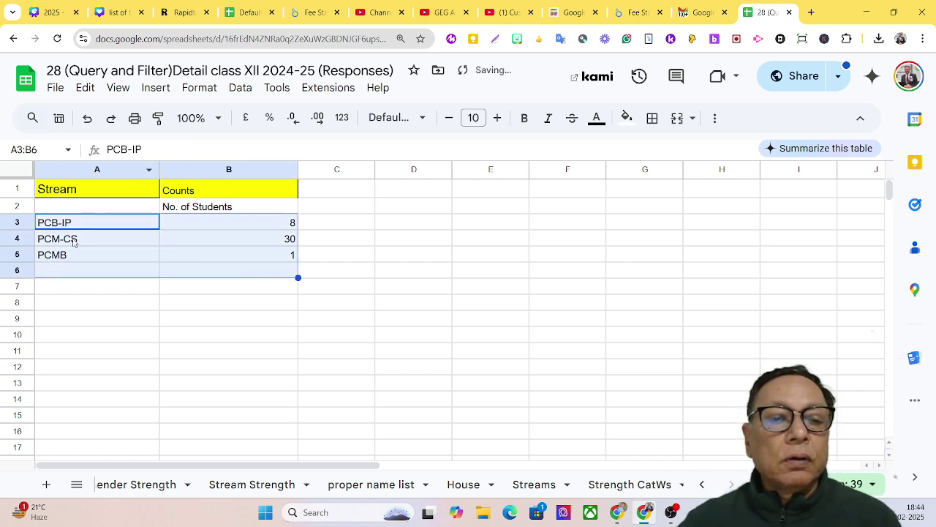
left_click(60, 209)
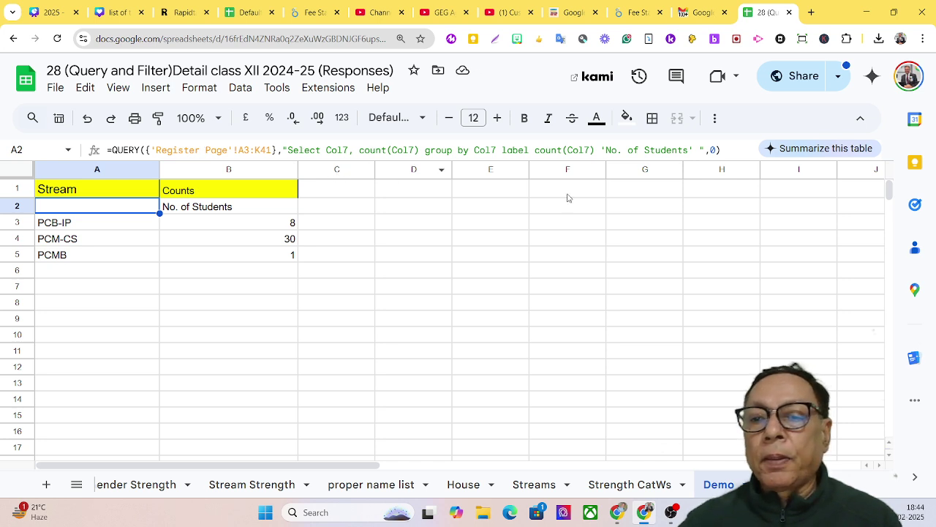
left_click(700, 151)
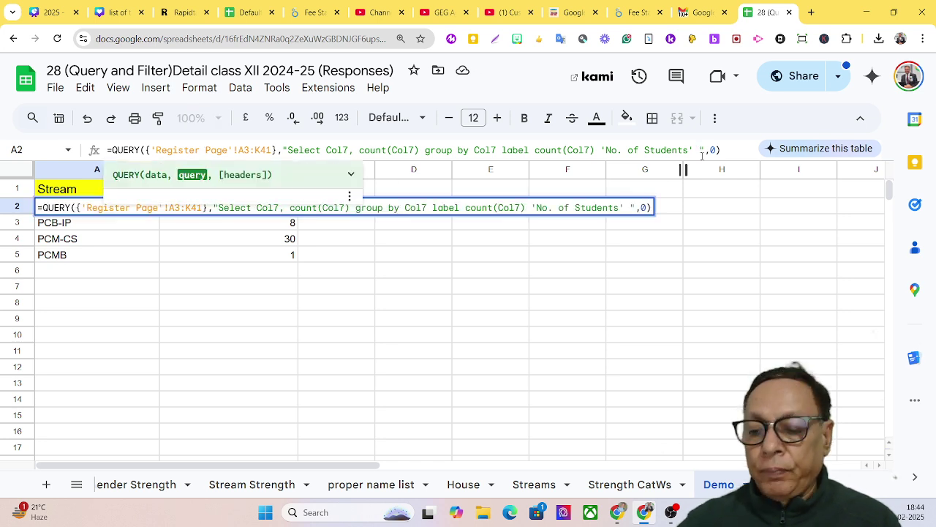
key("BackSpace")
key("Return")
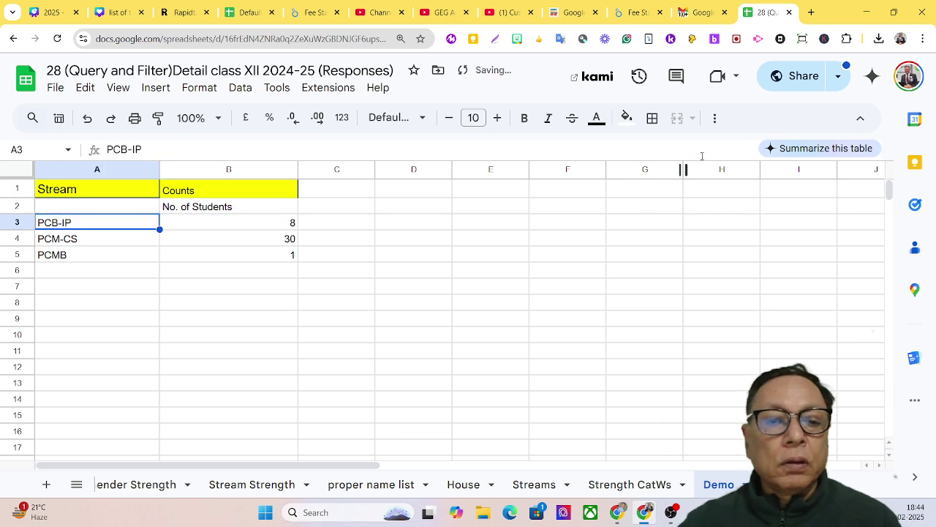
- Review the label keyword in A2's QUERY formula, leaving the formula as it is
left_click(110, 209)
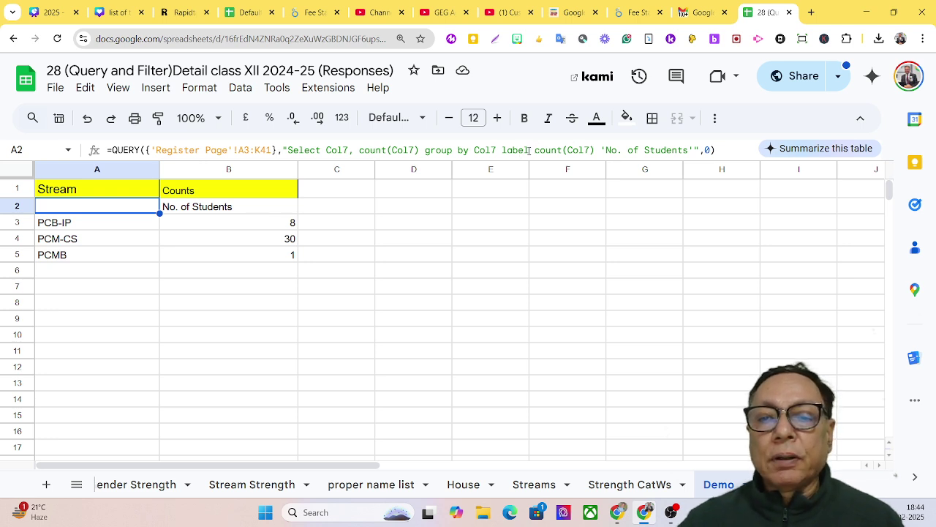
left_click_drag(529, 150, 504, 152)
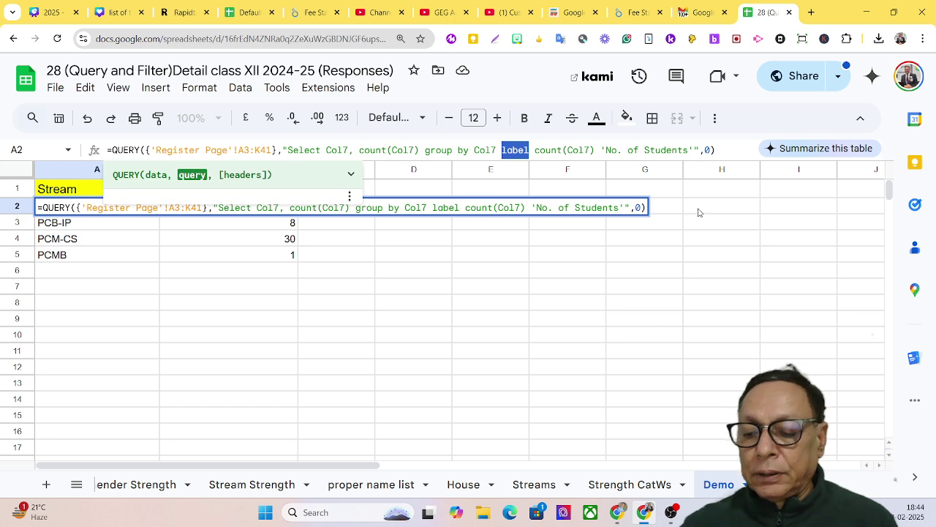
key("Return")
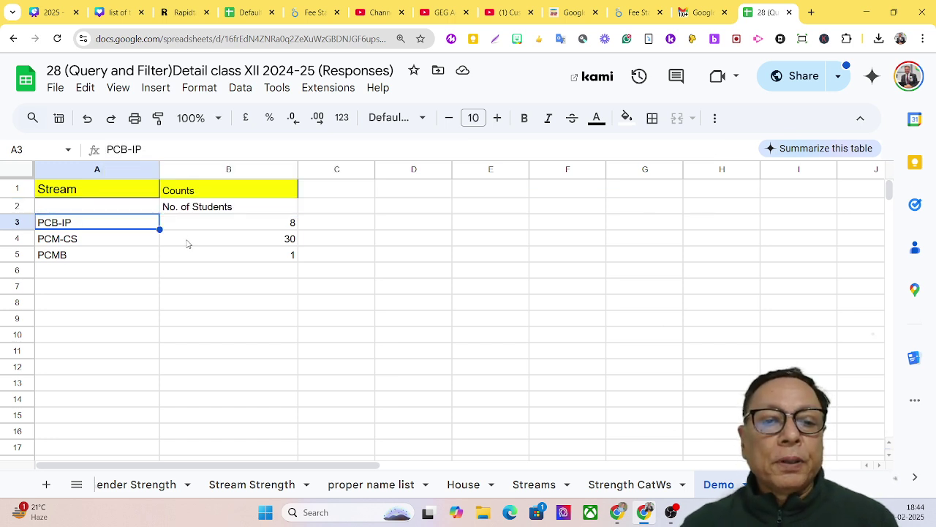